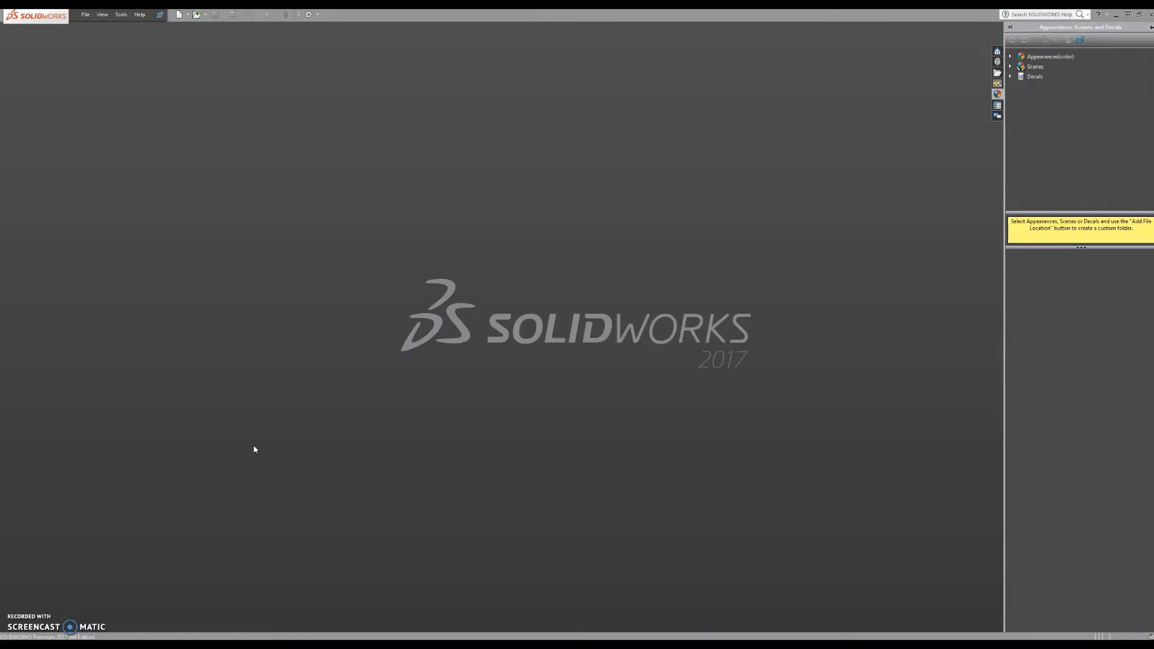
- Create a new part document
{"action": "left_click", "coordinate": [767, 245]}
{"action": "left_click", "coordinate": [604, 189]}
{"action": "left_click", "coordinate": [178, 15]}
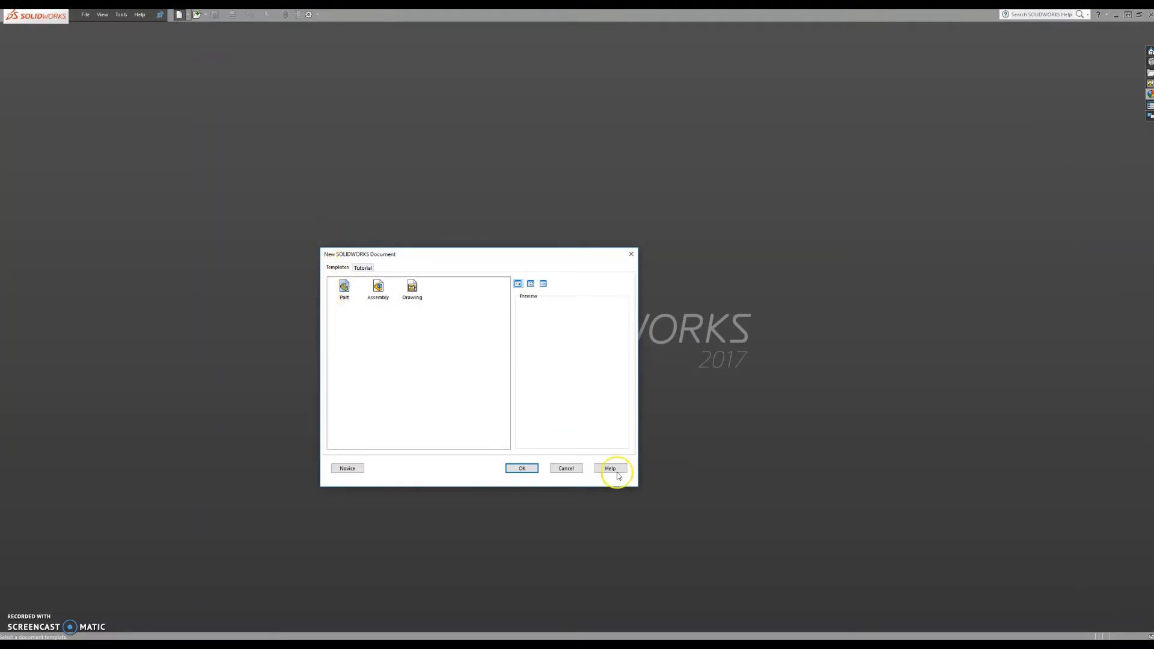
{"action": "left_click", "coordinate": [527, 467]}
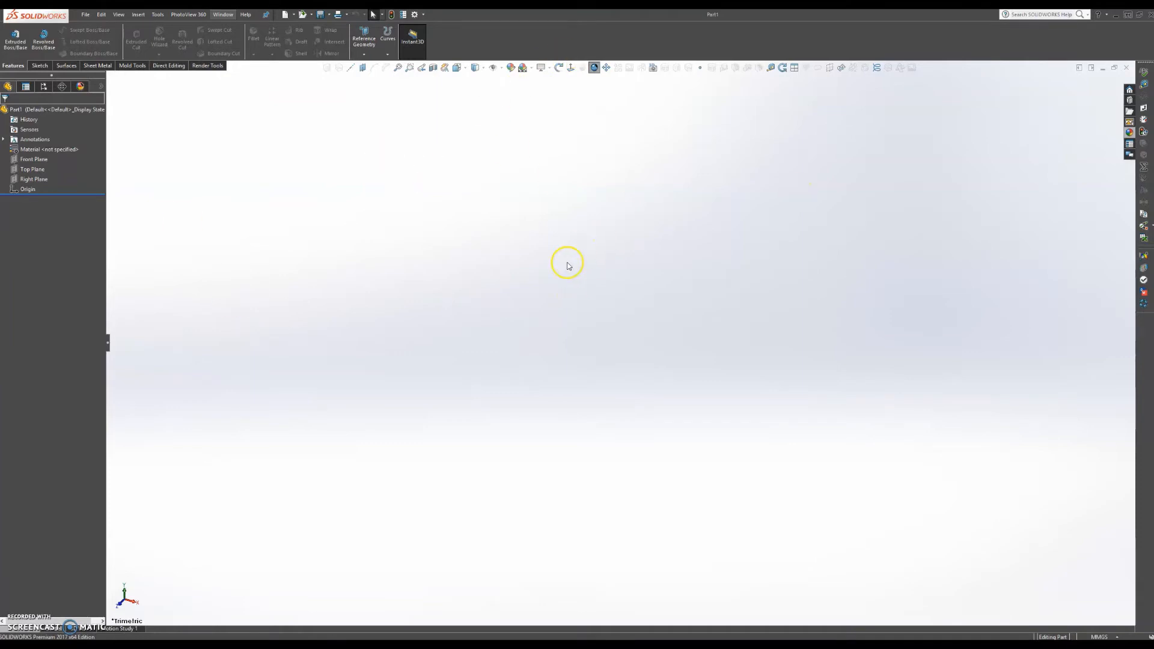
- Open the system options and look through the Drawings and Display Style settings
{"action": "left_click", "coordinate": [423, 15]}
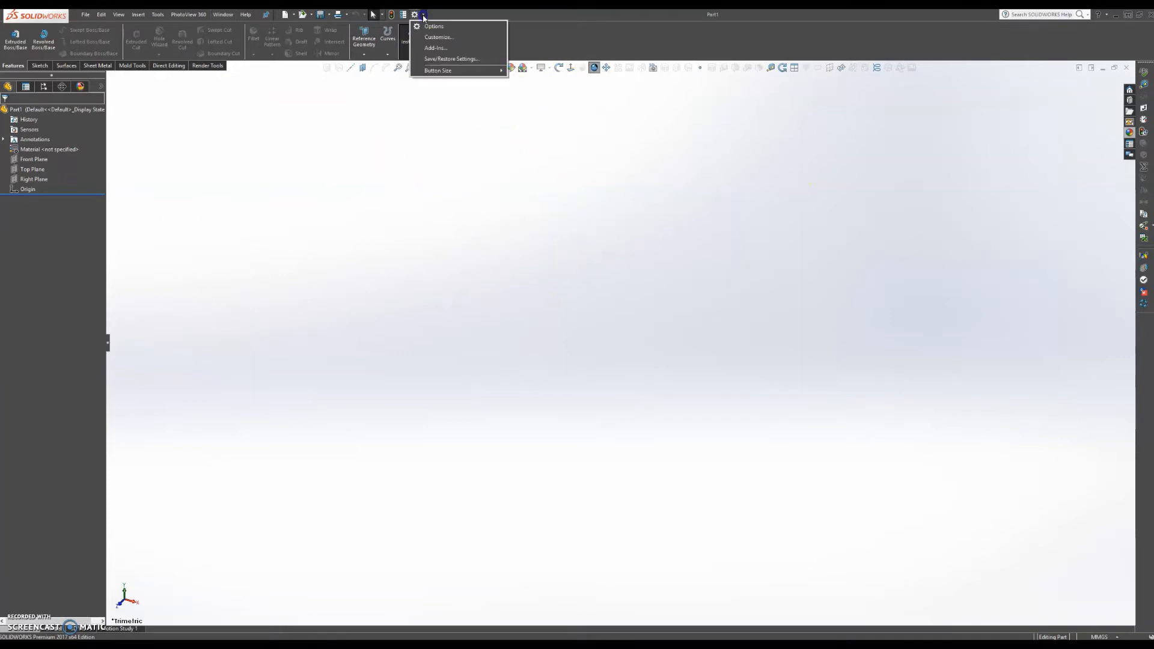
{"action": "left_click", "coordinate": [533, 44]}
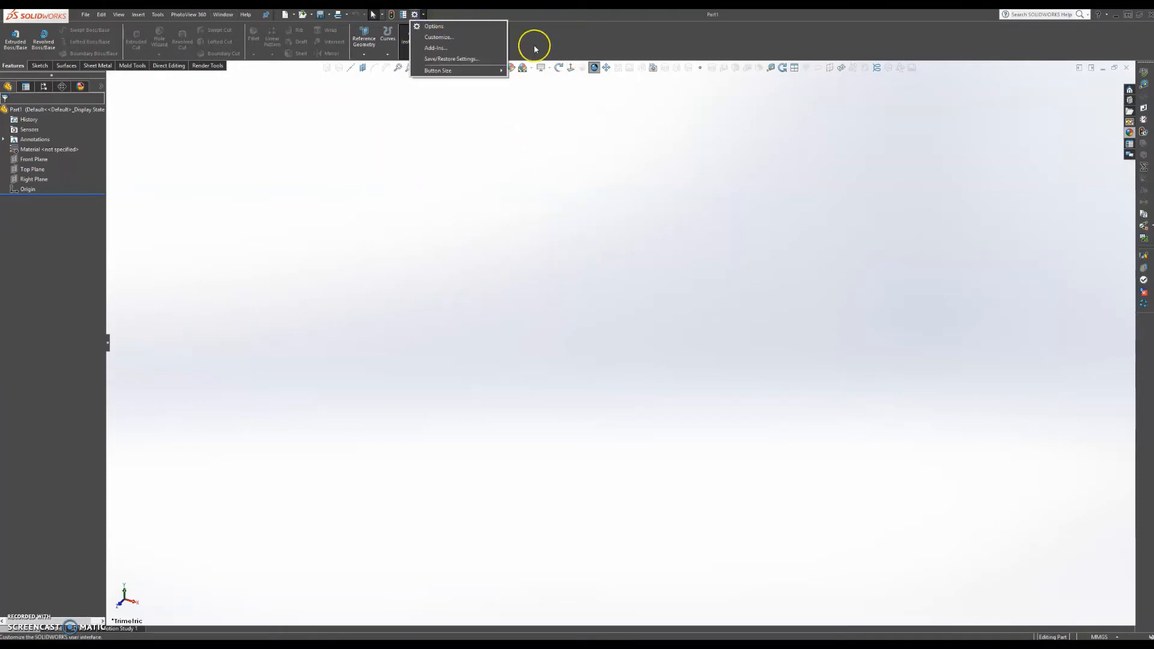
{"action": "left_click", "coordinate": [424, 16]}
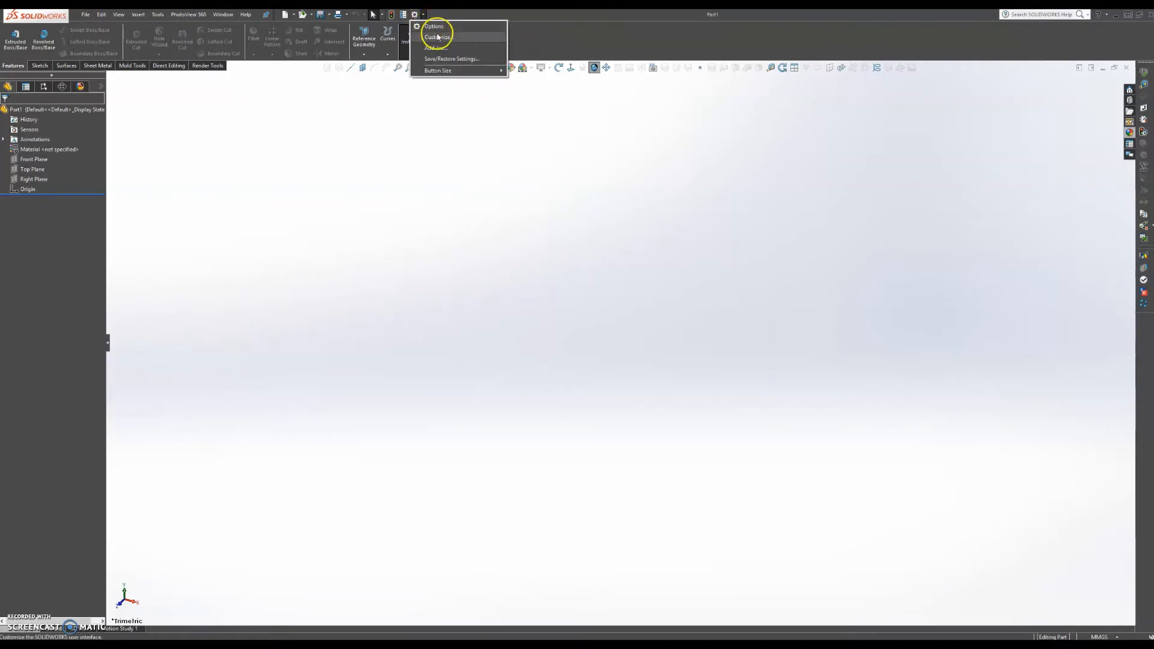
{"action": "left_click", "coordinate": [439, 26]}
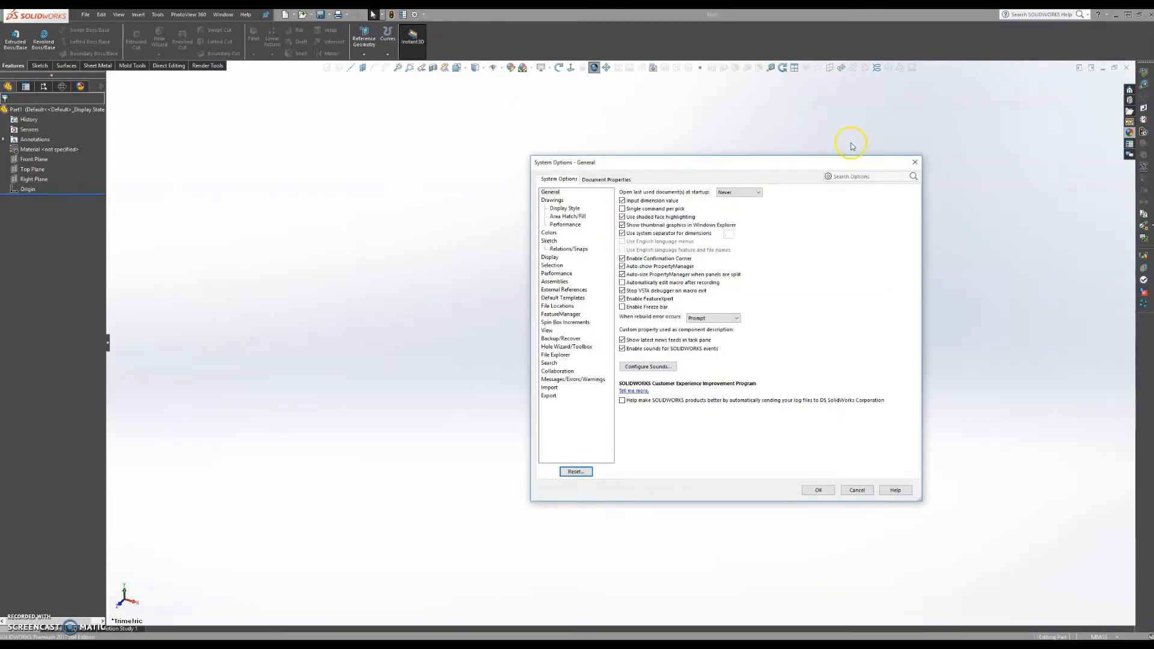
{"action": "left_click_drag", "start_coordinate": [784, 163], "coordinate": [569, 145]}
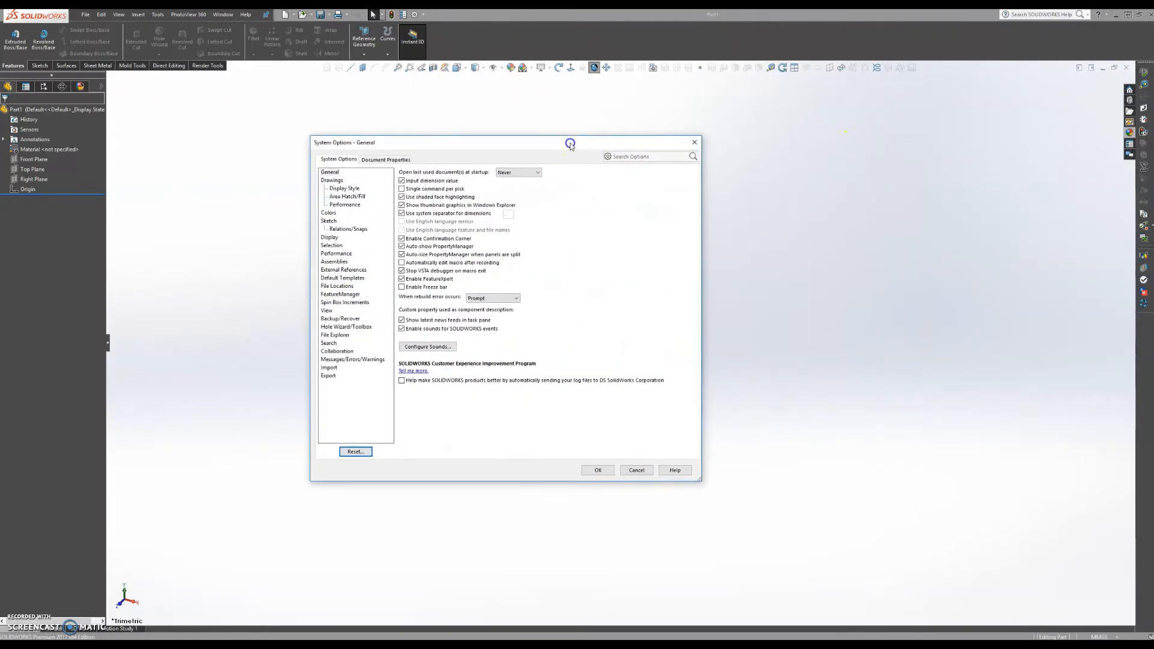
{"action": "left_click", "coordinate": [332, 180]}
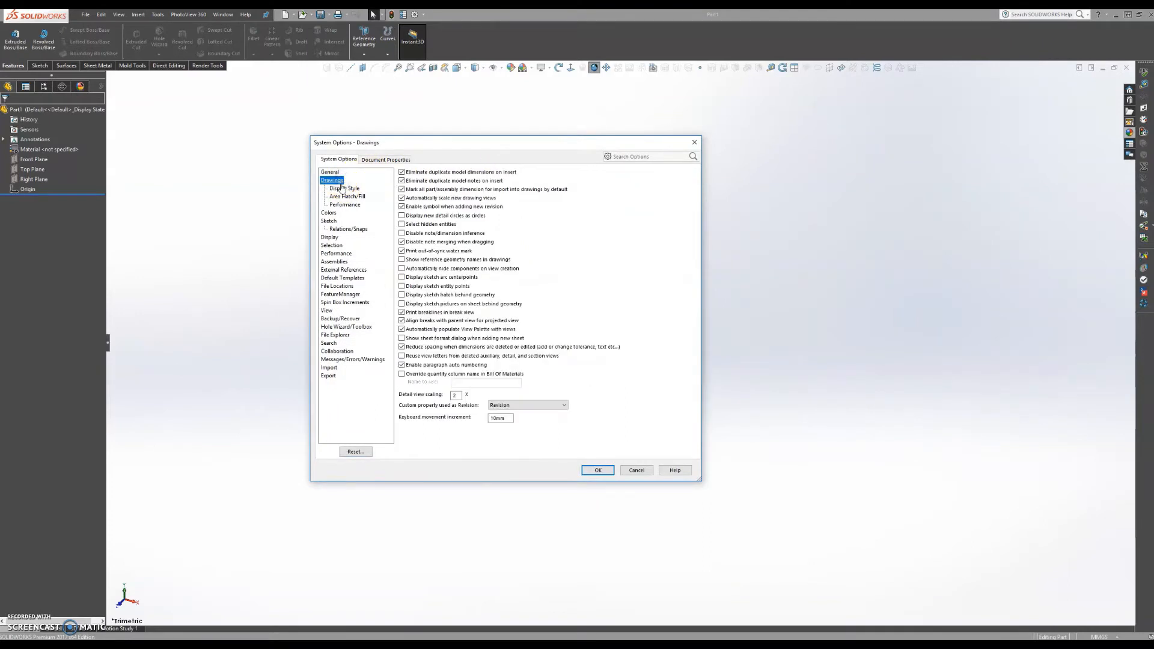
{"action": "left_click", "coordinate": [341, 188]}
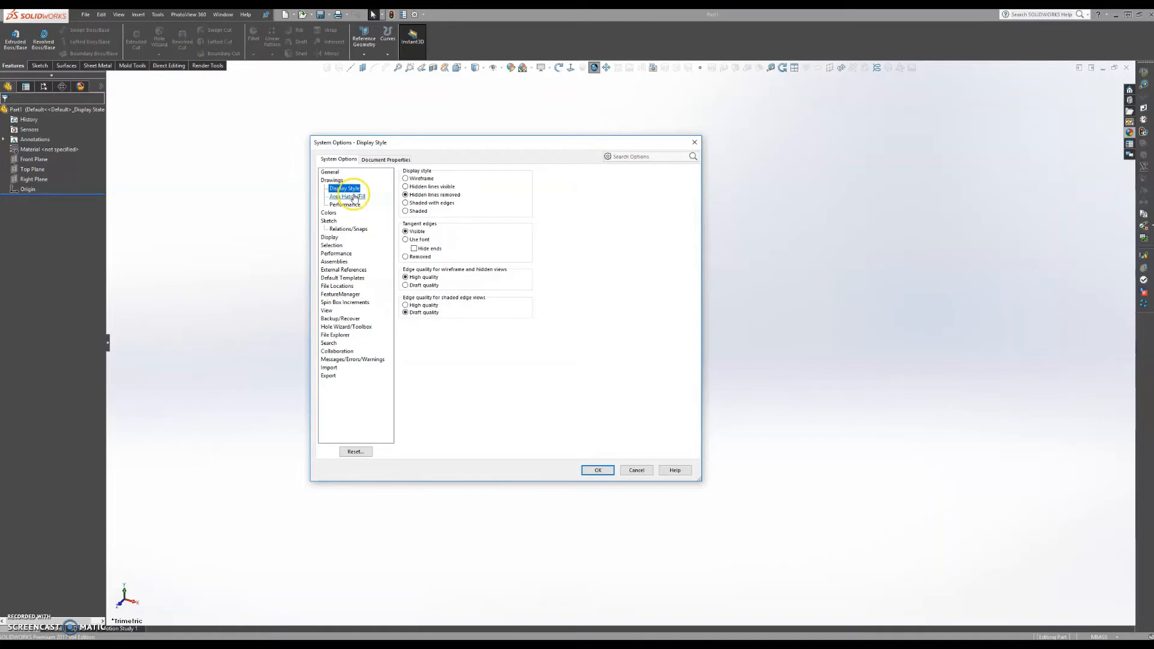
- Set the interface background to Light (Default) in the Colors options and apply it
{"action": "left_click", "coordinate": [334, 213]}
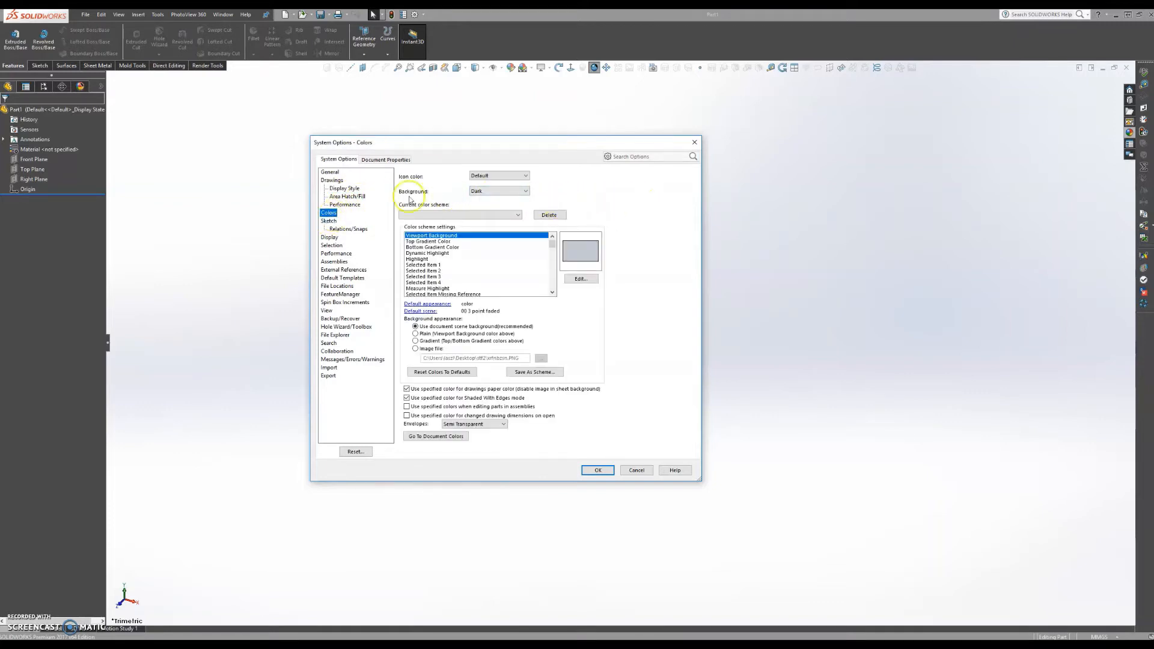
{"action": "left_click", "coordinate": [521, 191]}
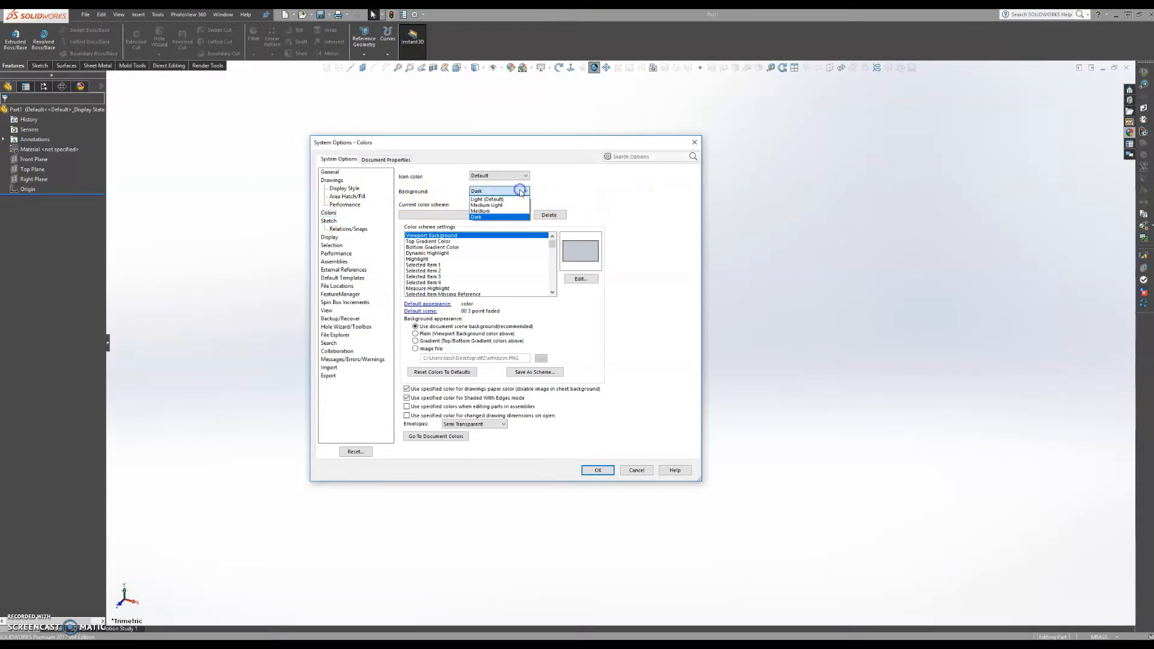
{"action": "left_click", "coordinate": [493, 211]}
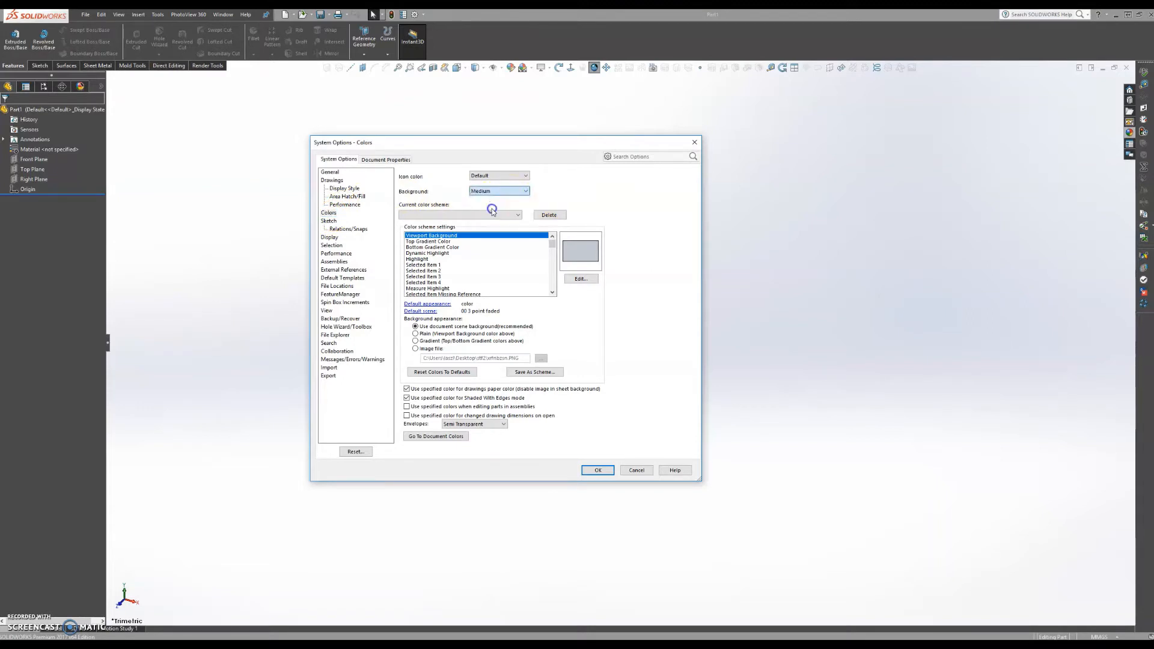
{"action": "left_click", "coordinate": [495, 191]}
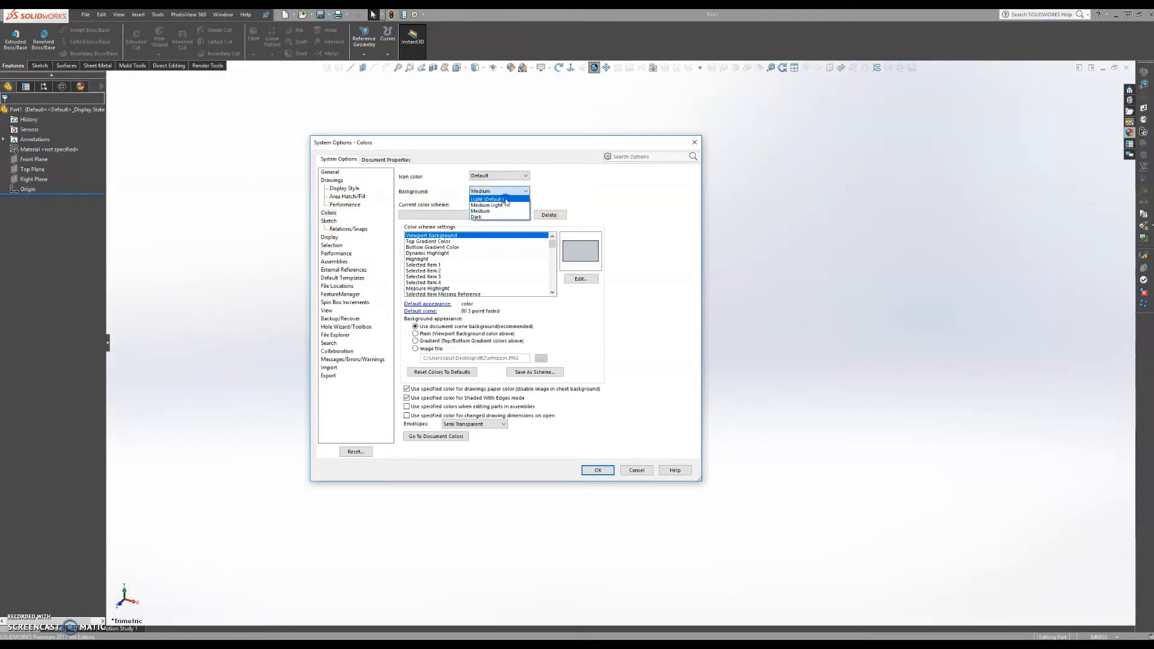
{"action": "left_click", "coordinate": [488, 199]}
{"action": "left_click", "coordinate": [597, 471]}
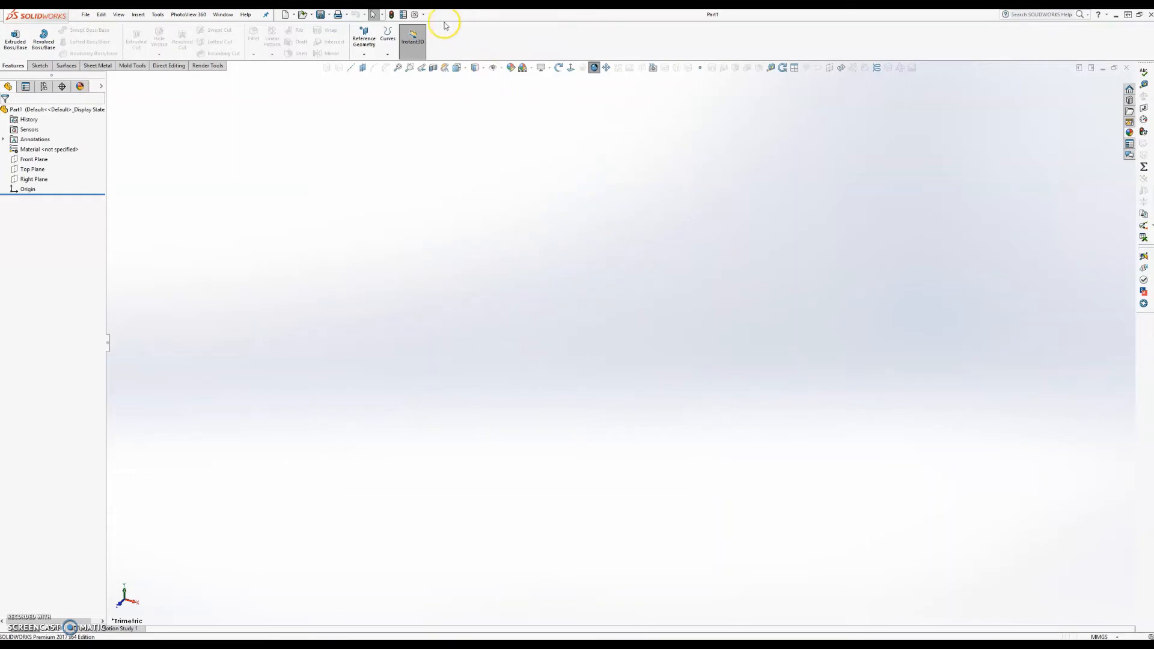
{"action": "left_click", "coordinate": [423, 14]}
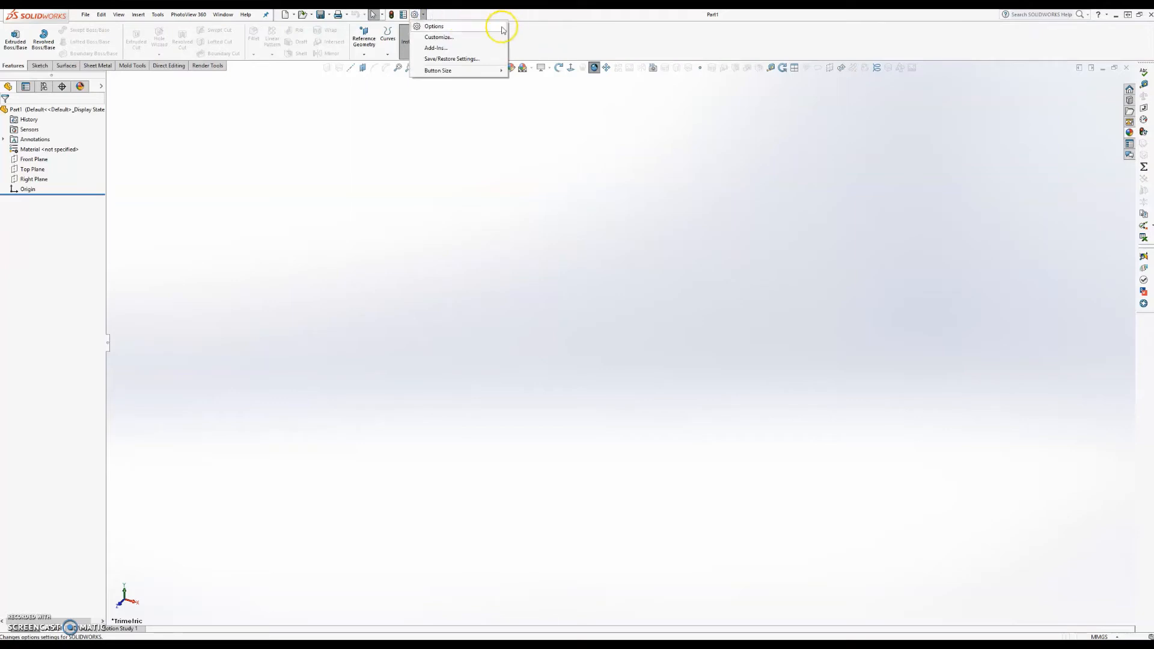
{"action": "left_click", "coordinate": [469, 38]}
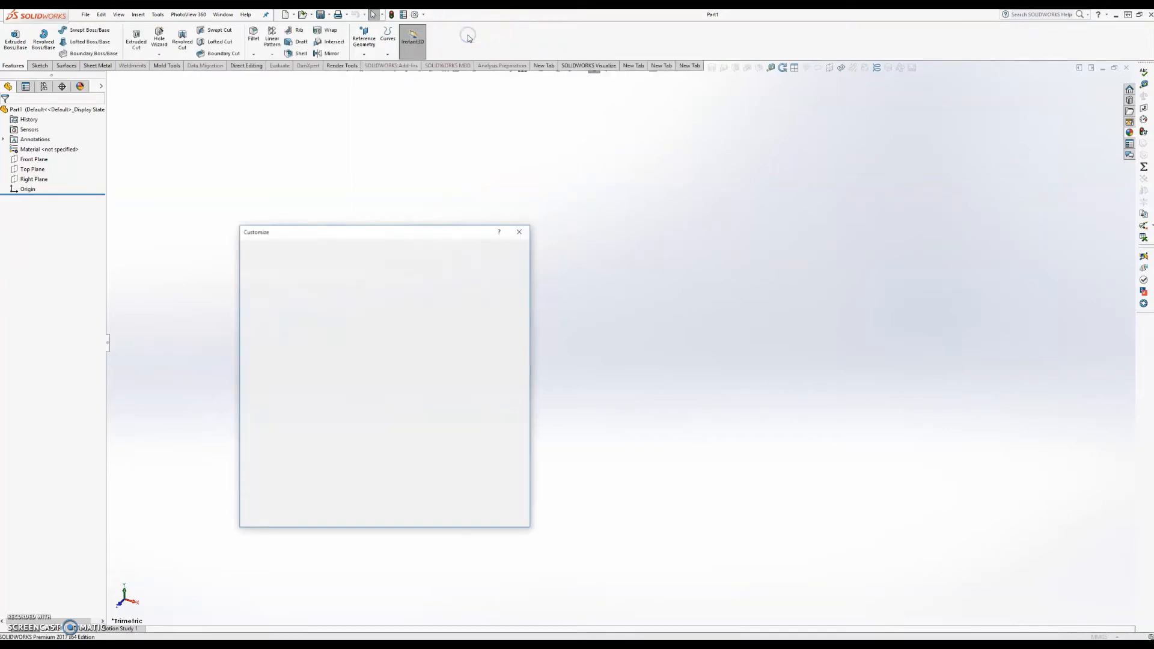
{"action": "left_click", "coordinate": [520, 231]}
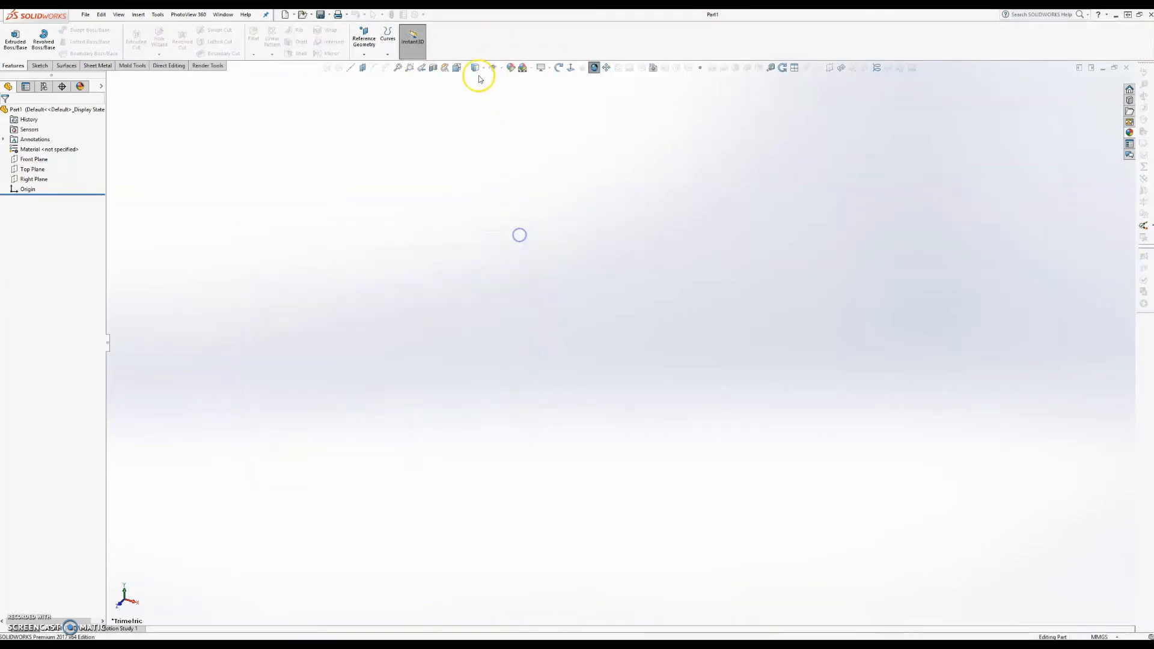
- Reopen the system options and set the interface background to Dark in the Colors settings
{"action": "left_click", "coordinate": [425, 15]}
{"action": "left_click", "coordinate": [433, 26]}
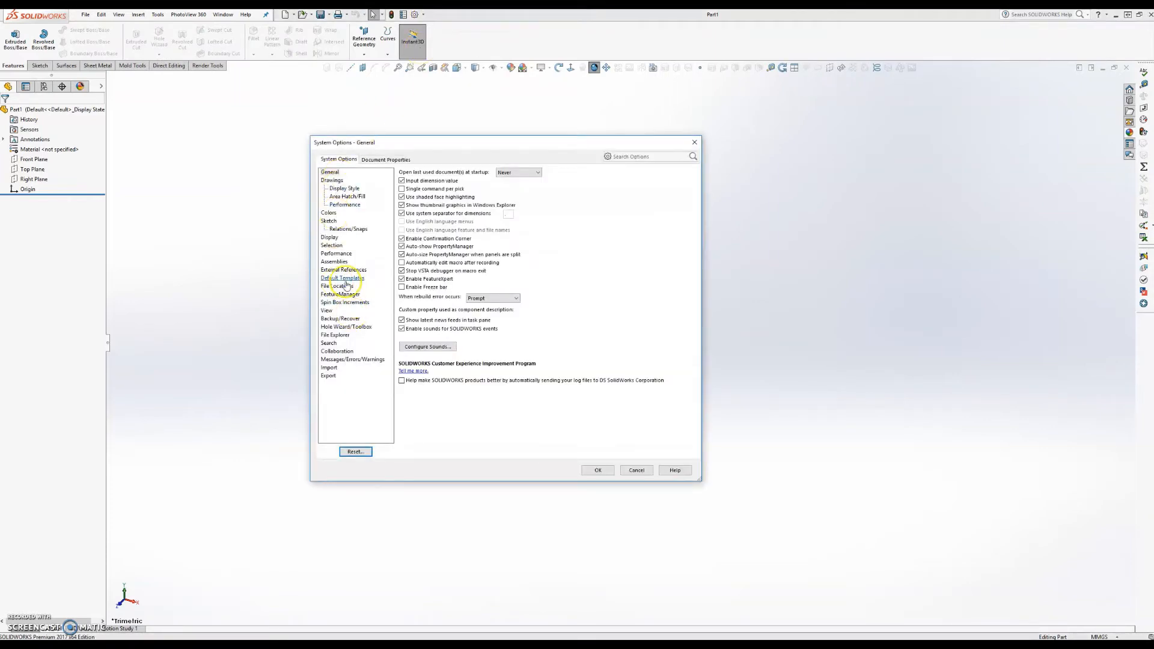
{"action": "left_click", "coordinate": [337, 238]}
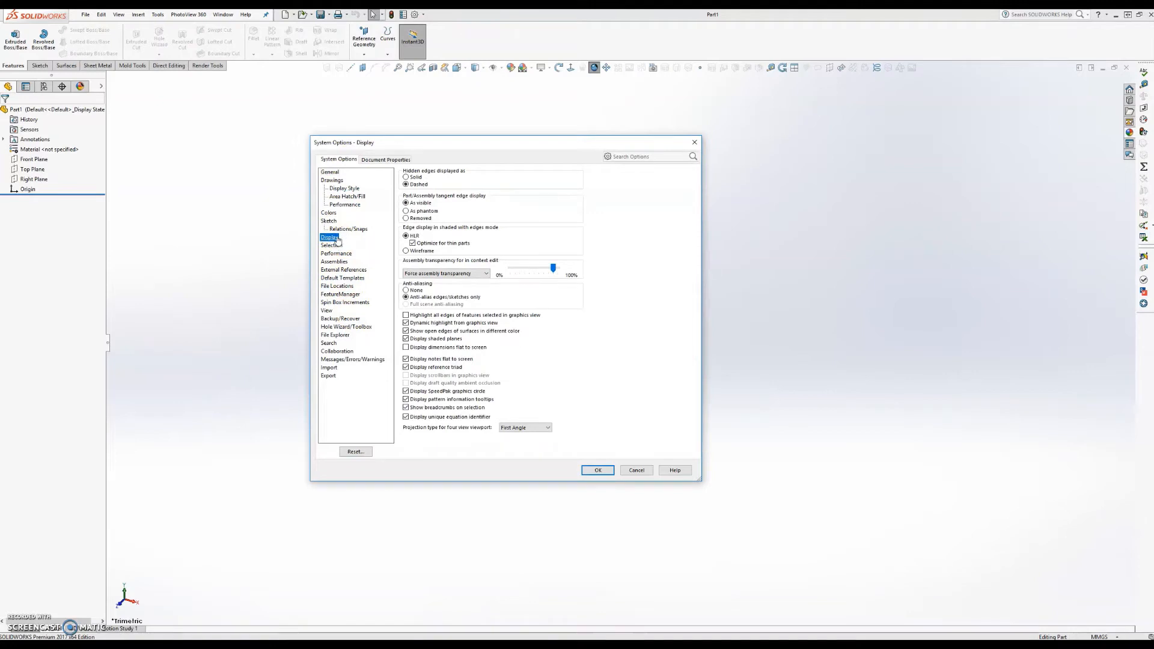
{"action": "left_click", "coordinate": [329, 213]}
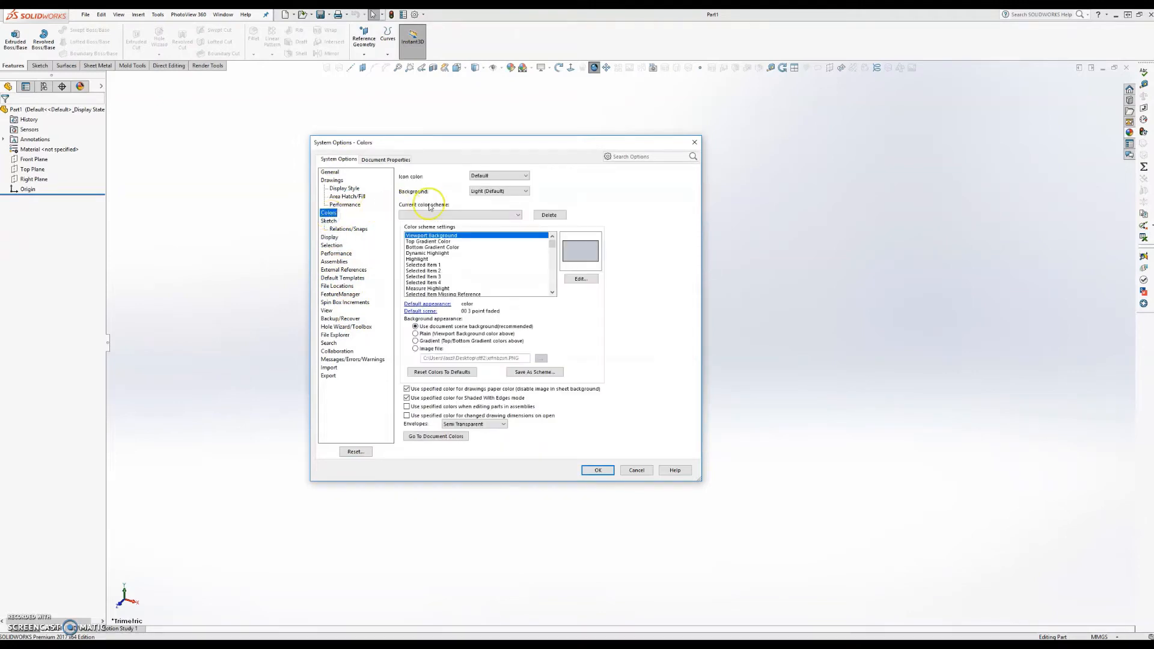
{"action": "left_click", "coordinate": [503, 191]}
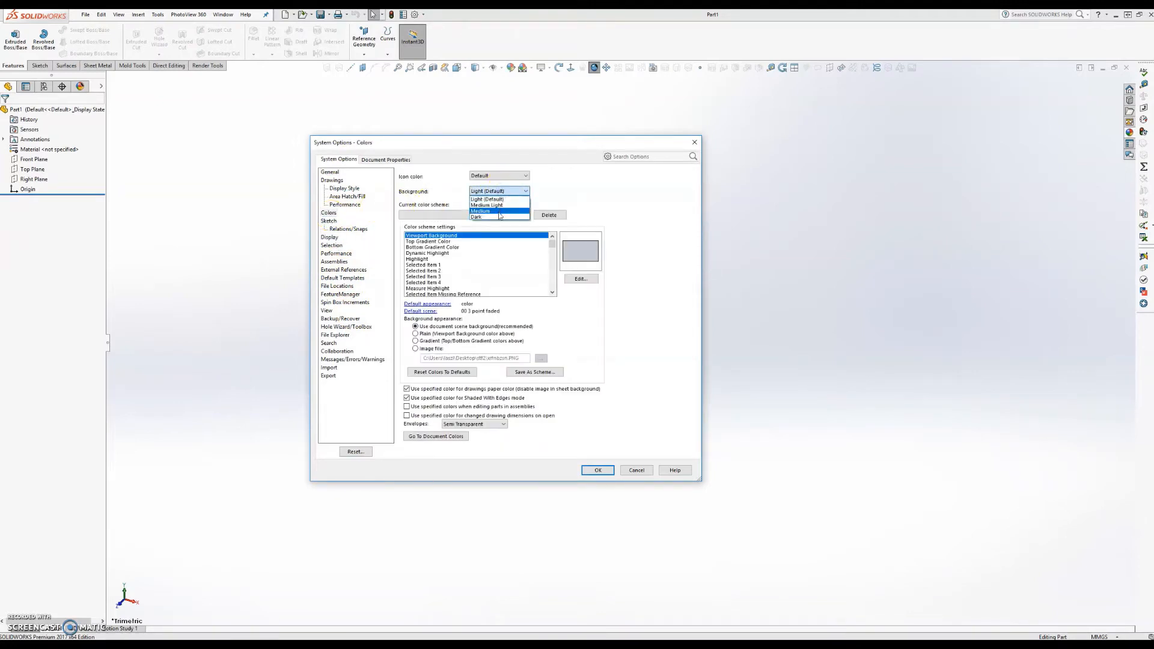
{"action": "left_click", "coordinate": [496, 217]}
{"action": "left_click", "coordinate": [560, 198]}
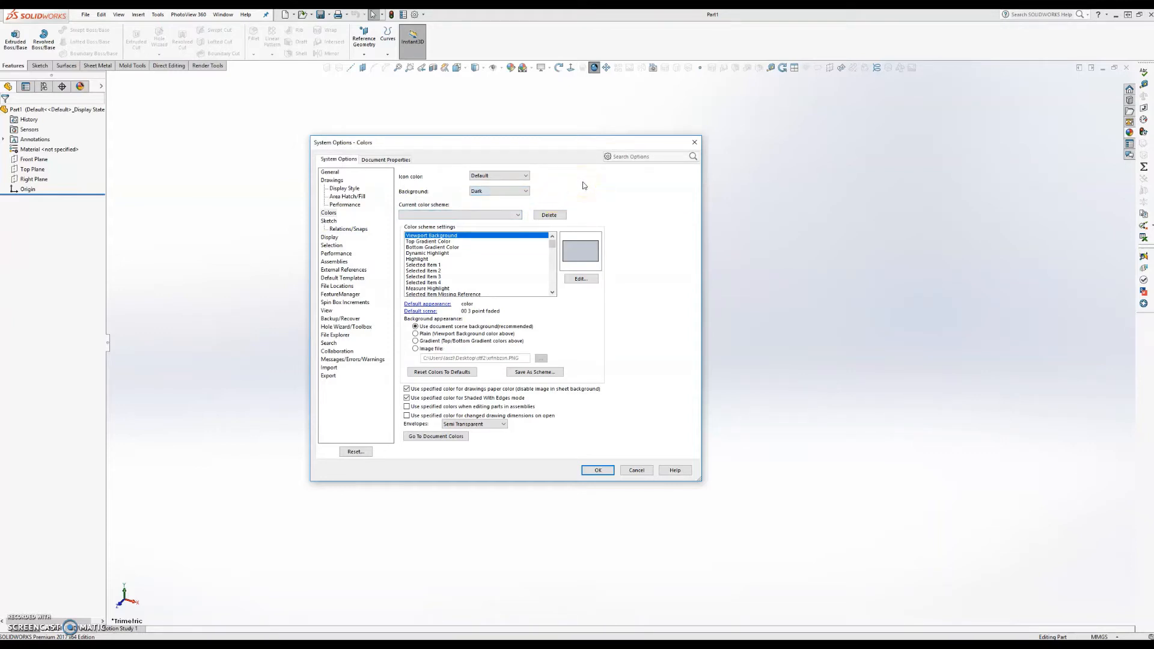
- Review the available color schemes and the color of the Assembly, Edit Part entry, and apply the option changes
{"action": "left_click", "coordinate": [517, 215]}
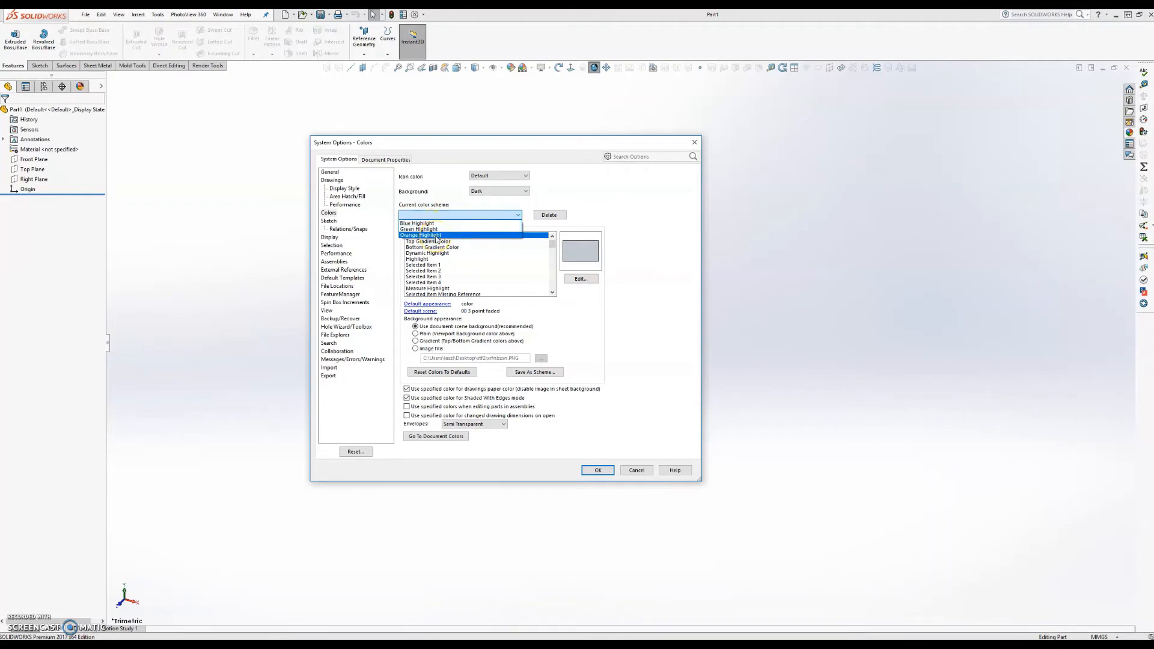
{"action": "left_click", "coordinate": [601, 175]}
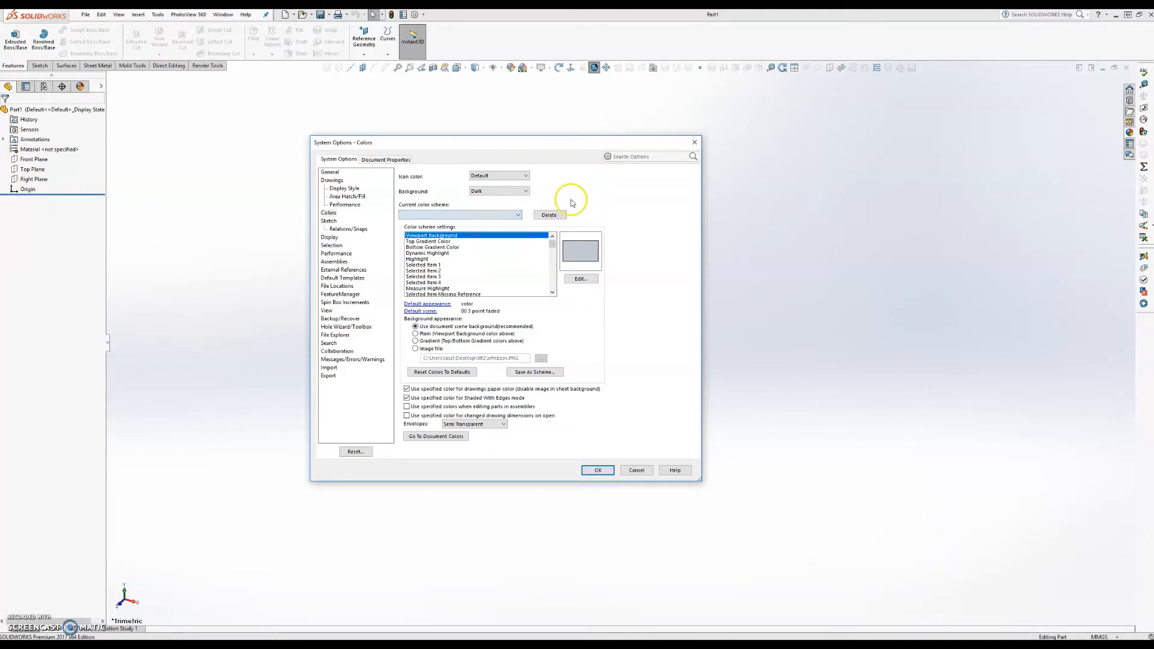
{"action": "left_click_drag", "start_coordinate": [553, 244], "coordinate": [554, 289]}
{"action": "left_click", "coordinate": [470, 270]}
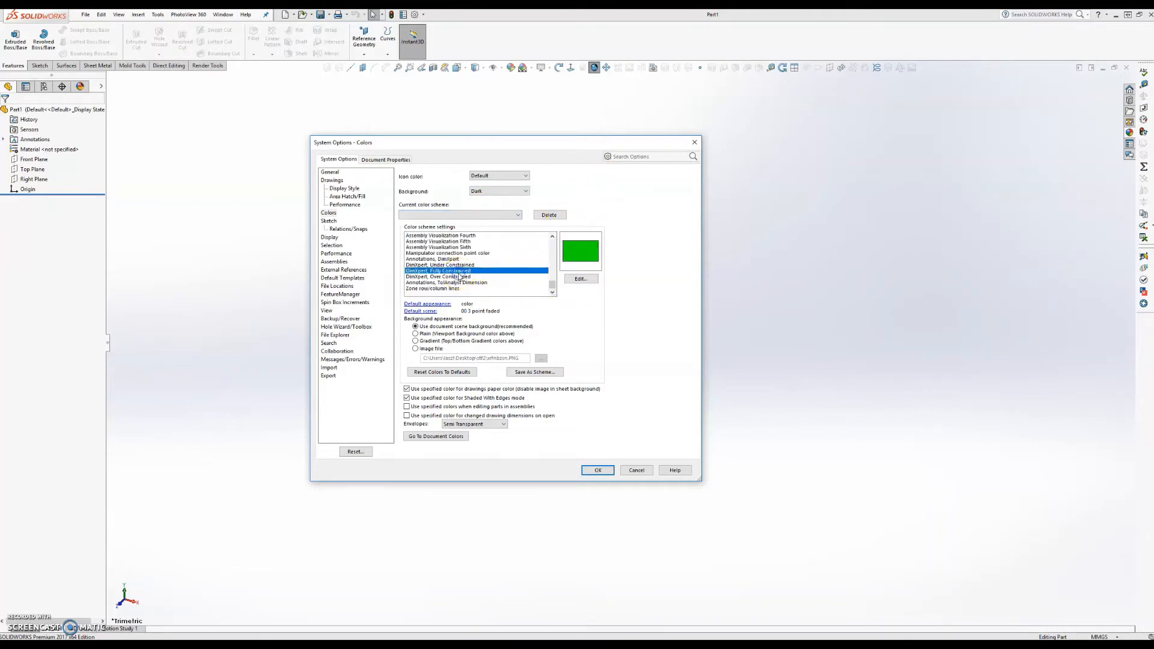
{"action": "scroll", "coordinate": [460, 276], "scroll_direction": "up", "scroll_amount": 3}
{"action": "scroll", "coordinate": [461, 276], "scroll_direction": "up", "scroll_amount": 2}
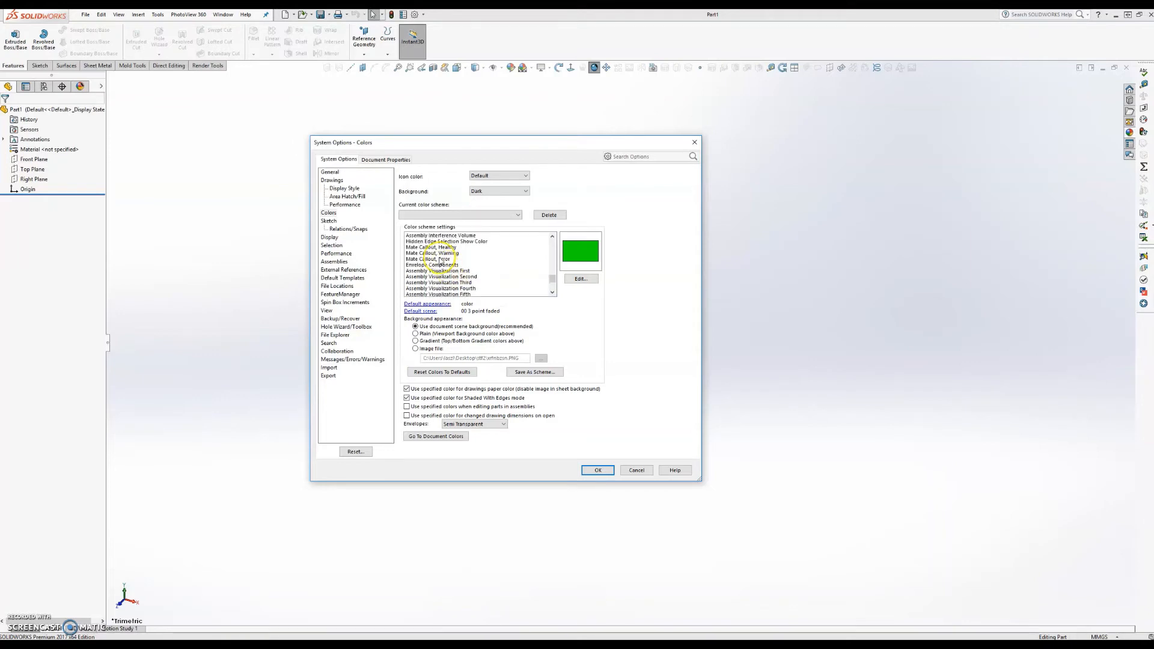
{"action": "scroll", "coordinate": [440, 263], "scroll_direction": "up", "scroll_amount": 3}
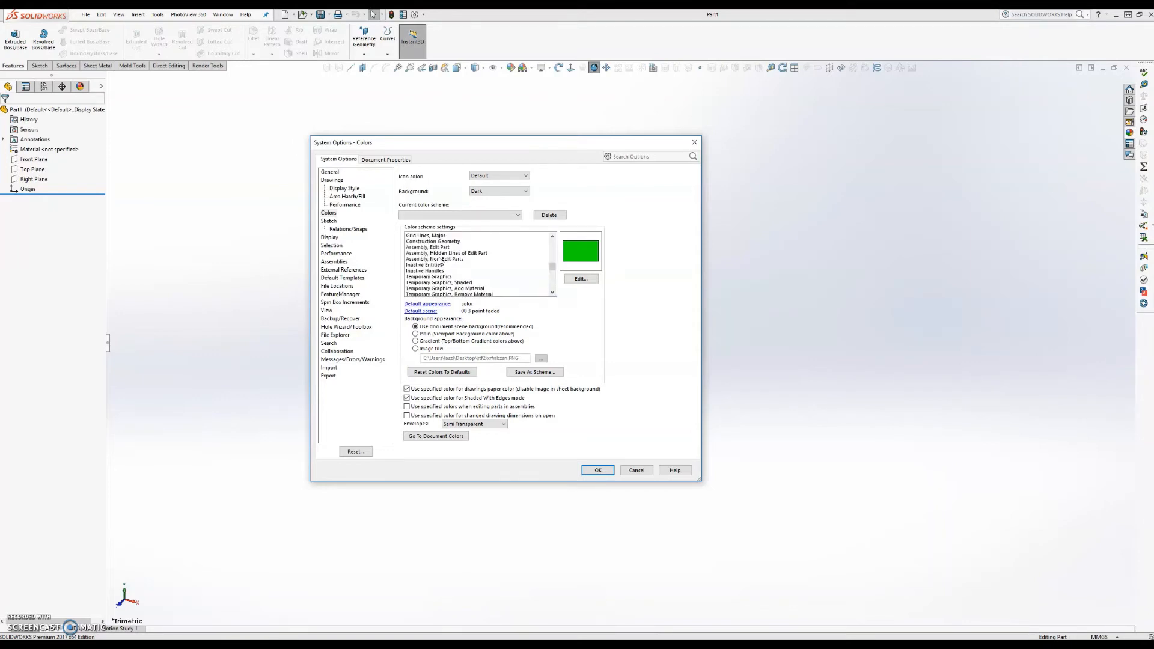
{"action": "left_click", "coordinate": [436, 247]}
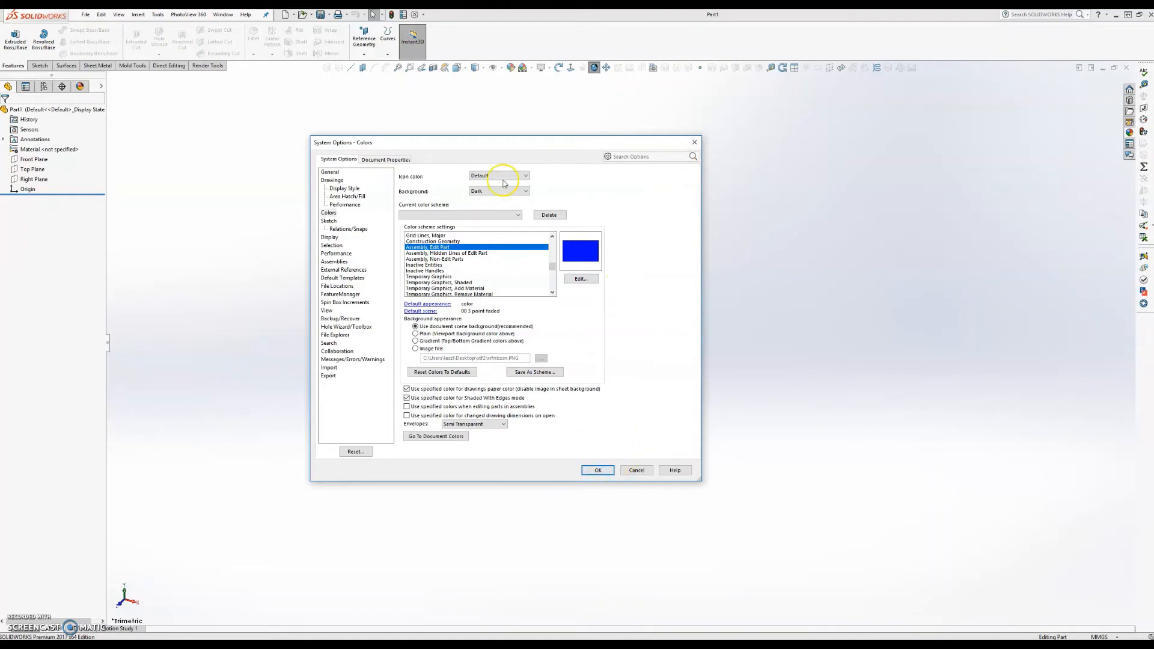
{"action": "left_click", "coordinate": [598, 469]}
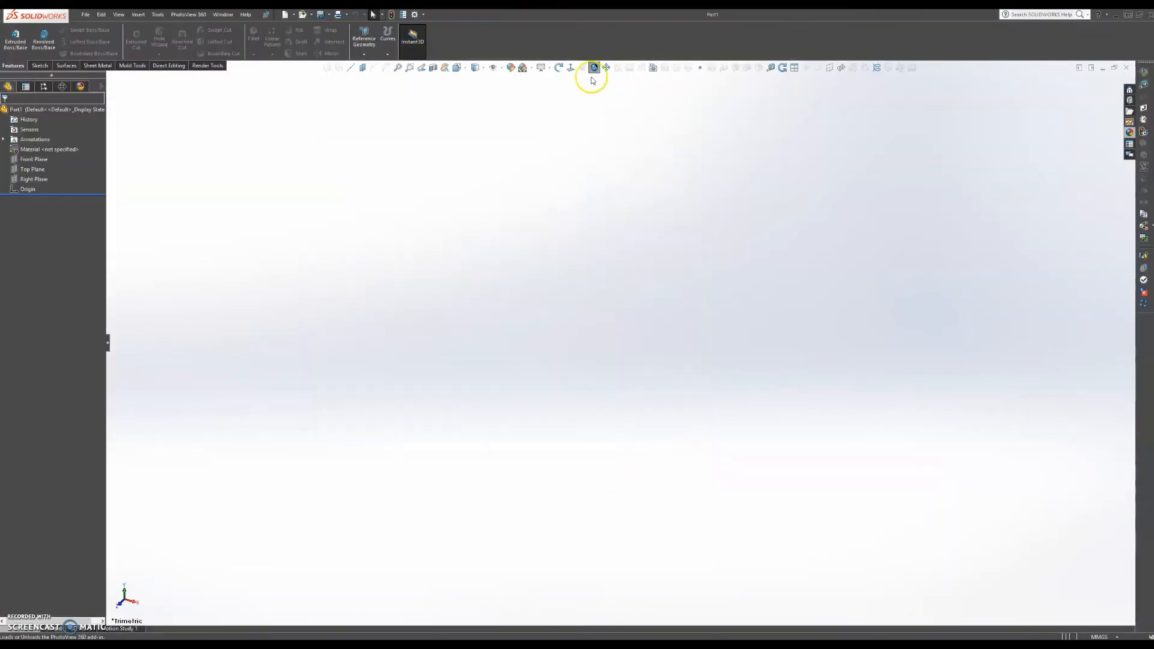
- Look through the previews of the scenes available for the viewport, such as Soft Spotlight, Rooftop and Pitch Black
{"action": "left_click", "coordinate": [532, 68]}
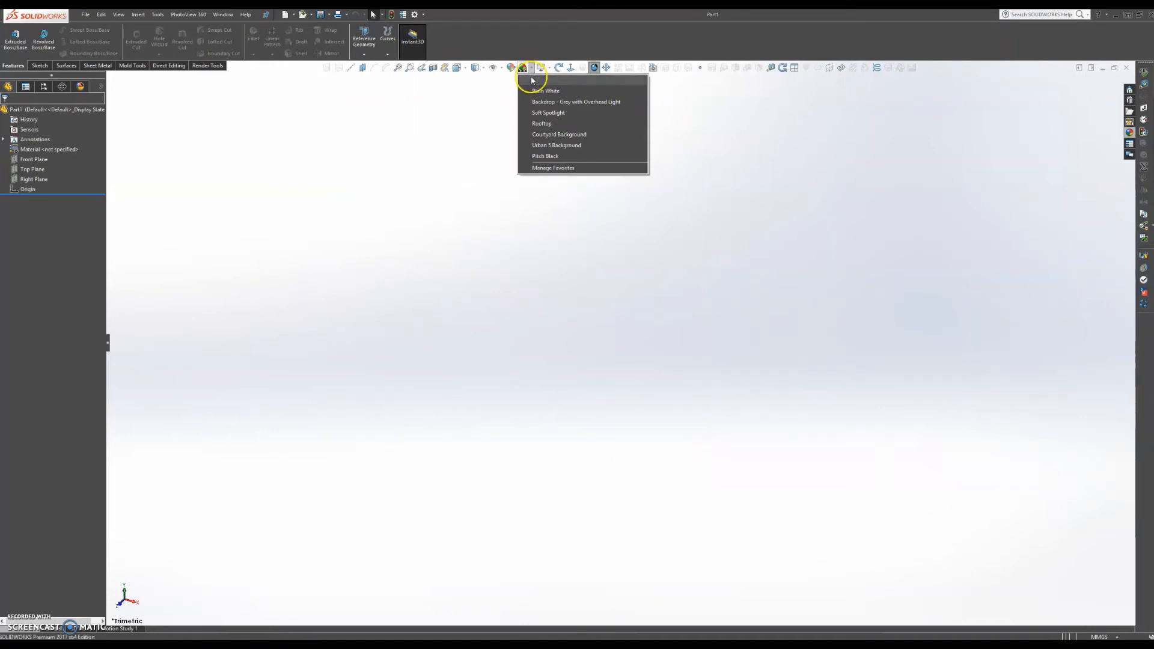
{"action": "mouse_move", "coordinate": [535, 92]}
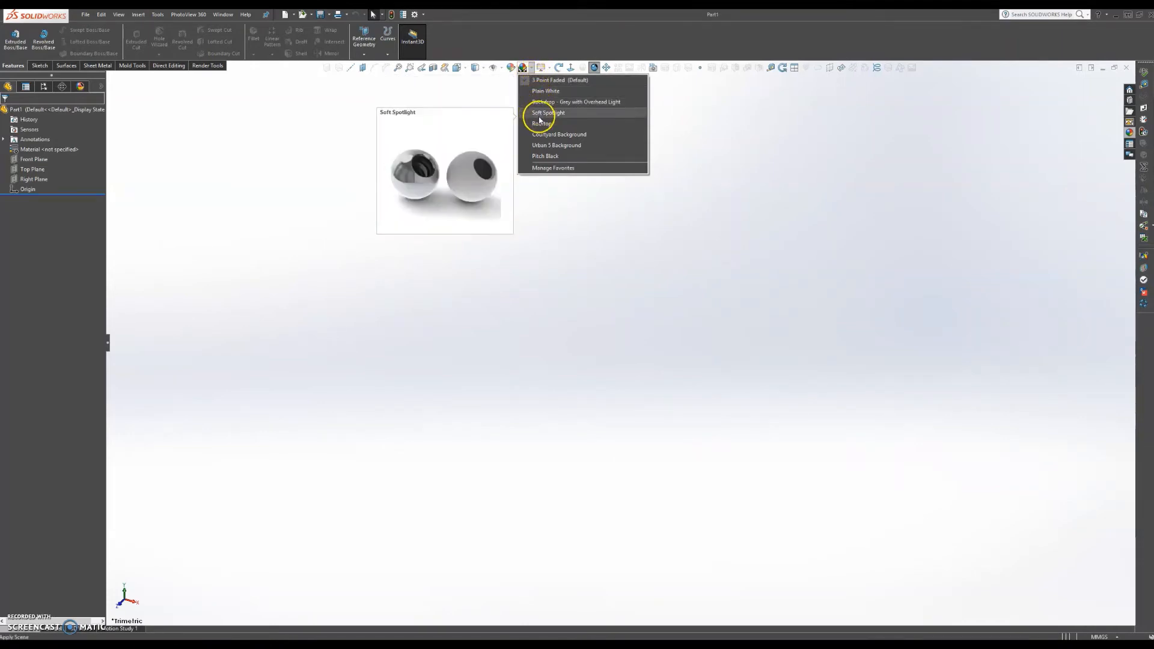
{"action": "left_click", "coordinate": [524, 68]}
{"action": "left_click", "coordinate": [524, 69]}
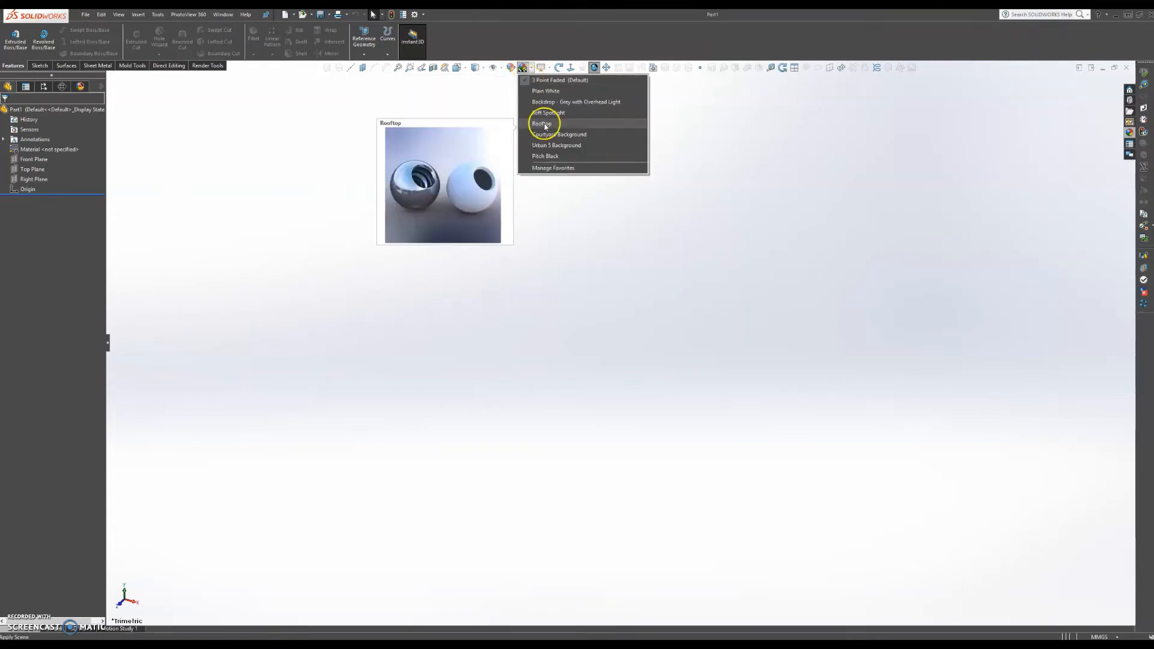
{"action": "left_click", "coordinate": [524, 71]}
{"action": "left_click", "coordinate": [529, 71]}
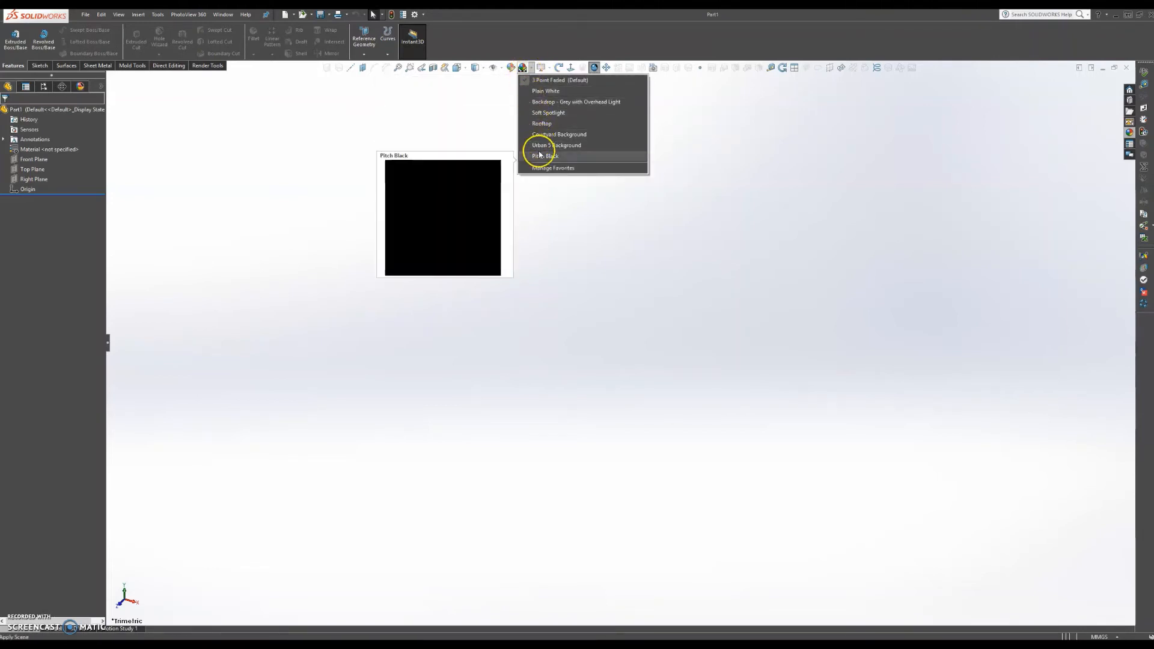
{"action": "left_click", "coordinate": [547, 169]}
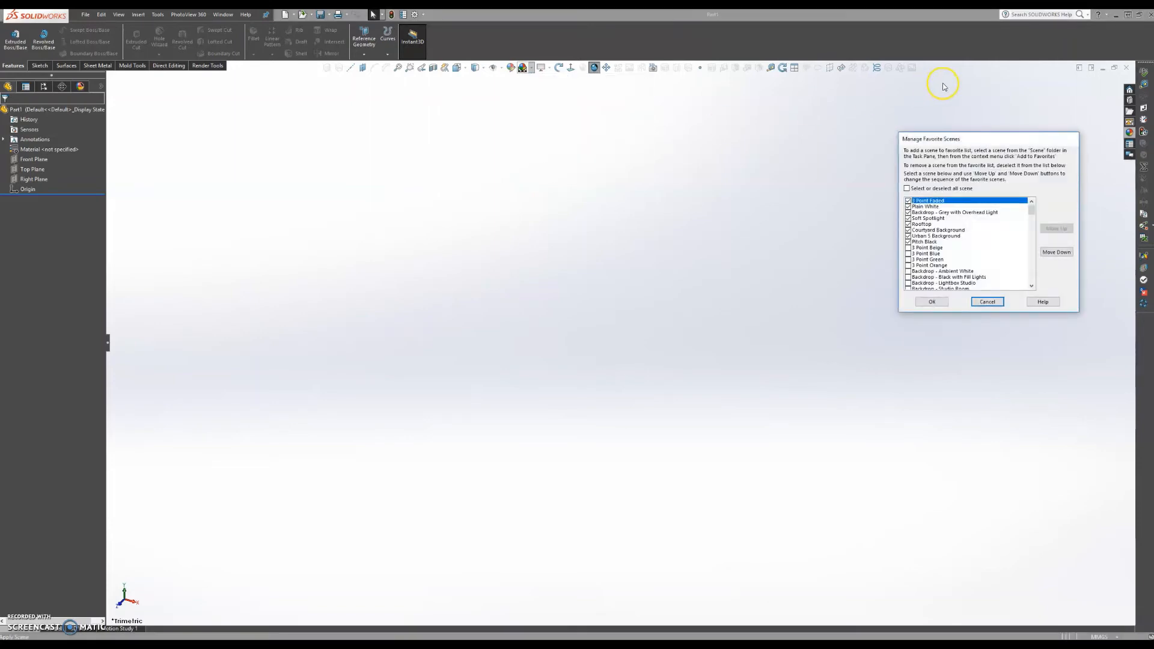
{"action": "left_click_drag", "start_coordinate": [1031, 139], "coordinate": [591, 155]}
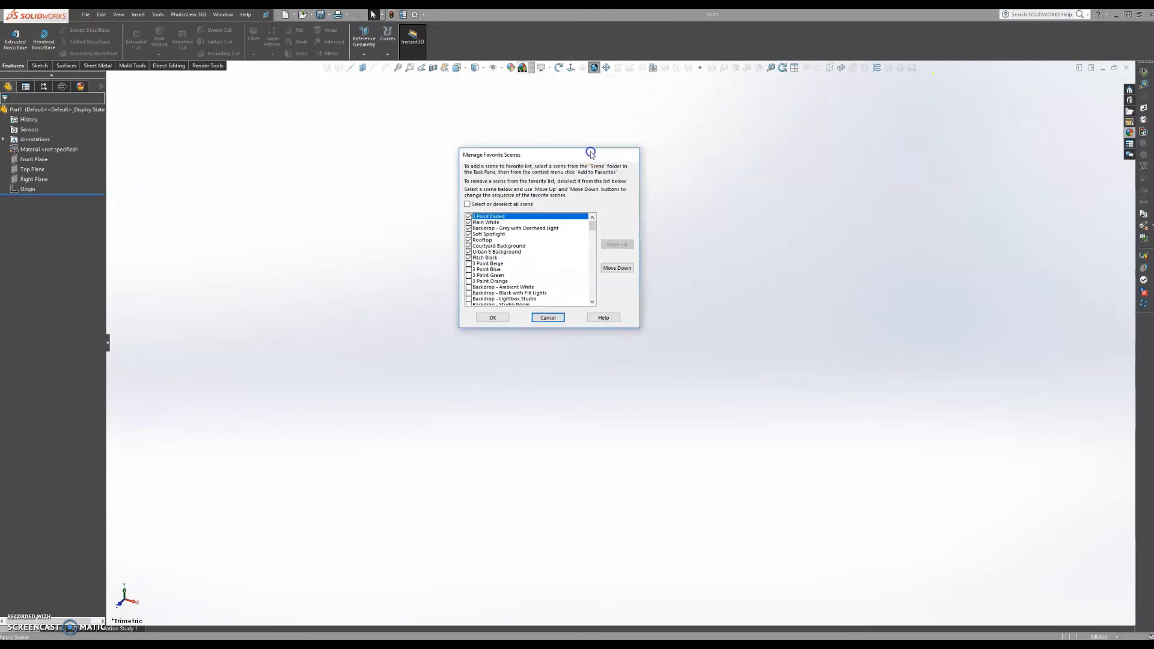
{"action": "left_click", "coordinate": [547, 318]}
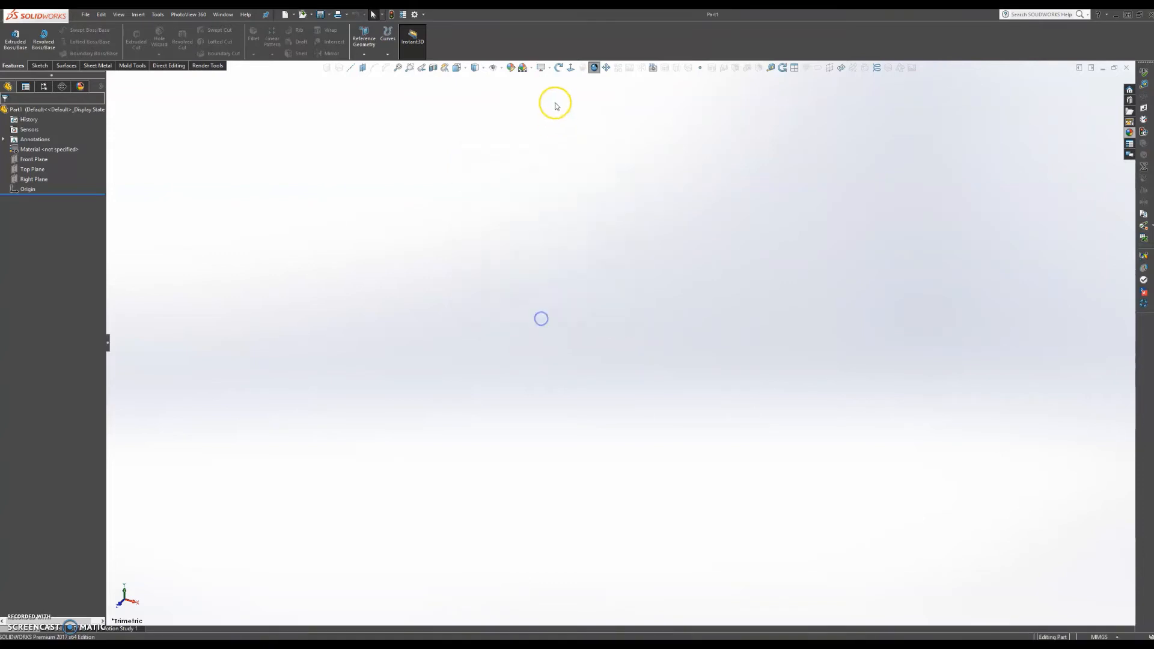
- Add the 3 Point Blue scene to the favorite scenes
{"action": "left_click", "coordinate": [531, 68]}
{"action": "left_click", "coordinate": [549, 170]}
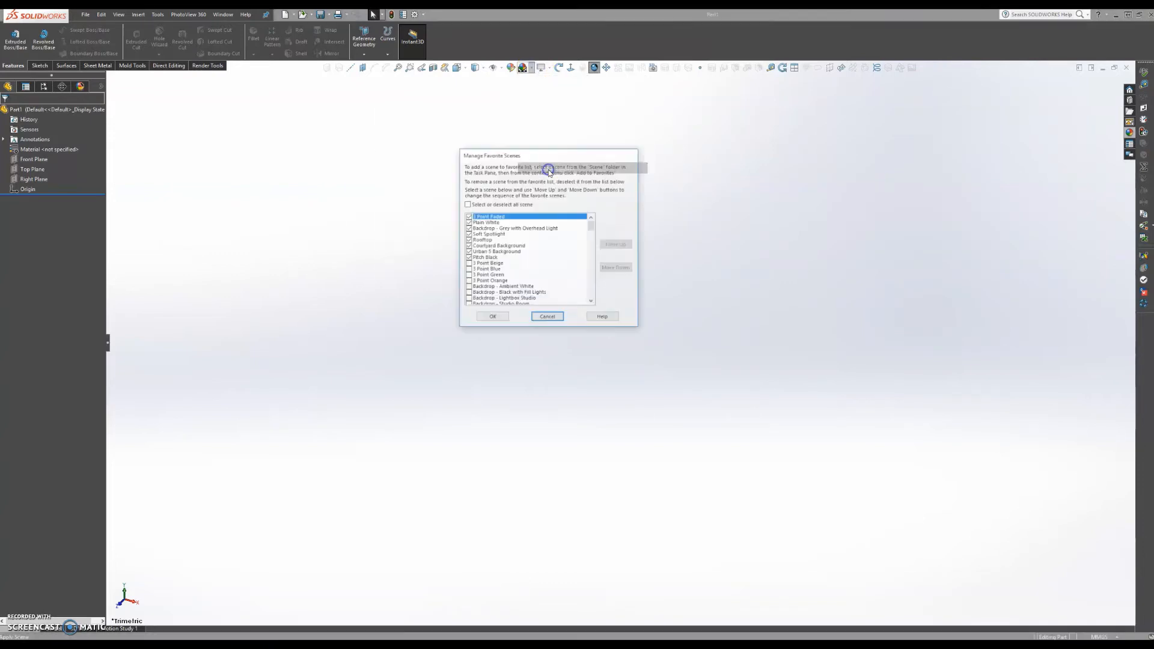
{"action": "scroll", "coordinate": [531, 265], "scroll_direction": "down", "scroll_amount": 3}
{"action": "scroll", "coordinate": [531, 265], "scroll_direction": "down", "scroll_amount": 15}
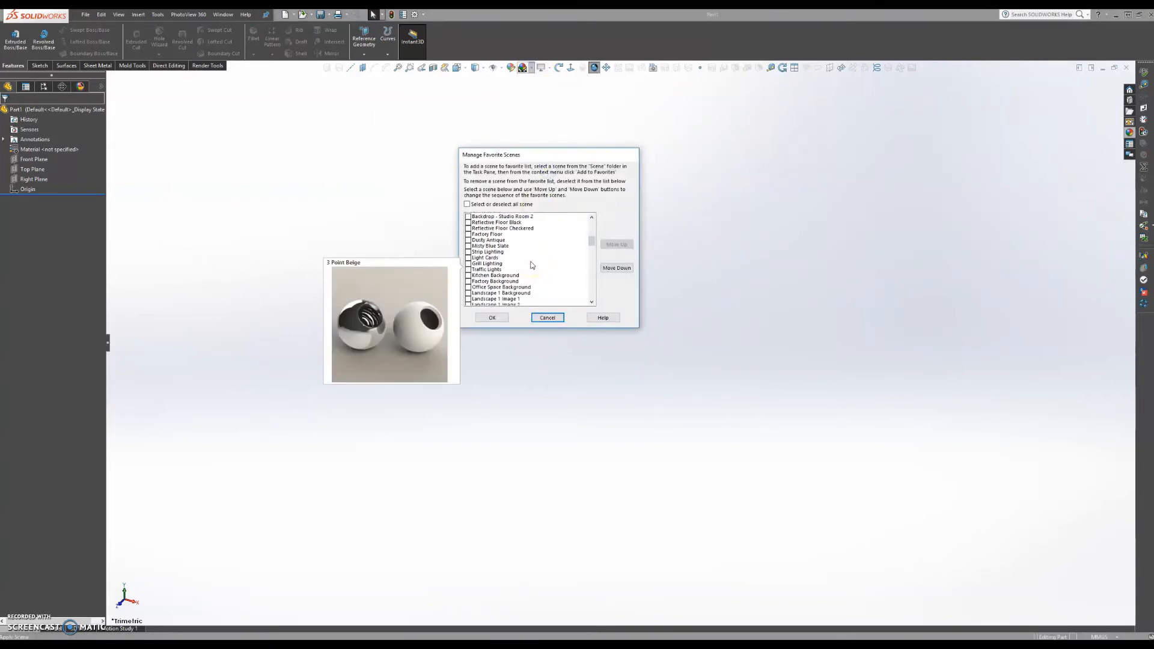
{"action": "scroll", "coordinate": [531, 265], "scroll_direction": "up", "scroll_amount": 18}
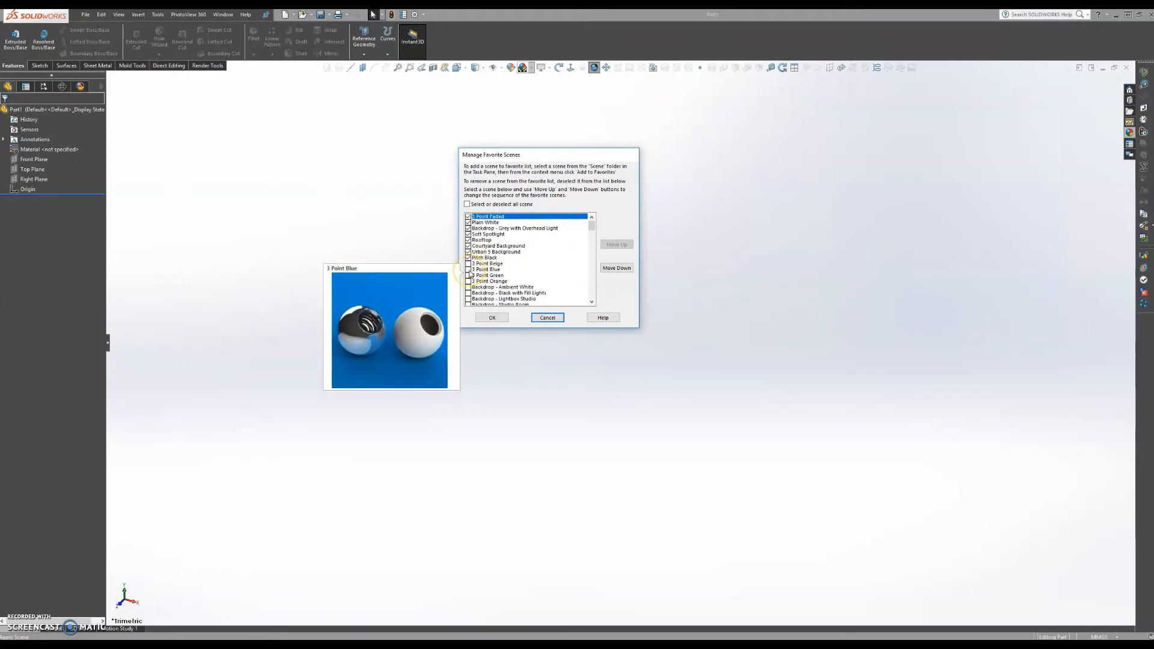
{"action": "left_click", "coordinate": [469, 269]}
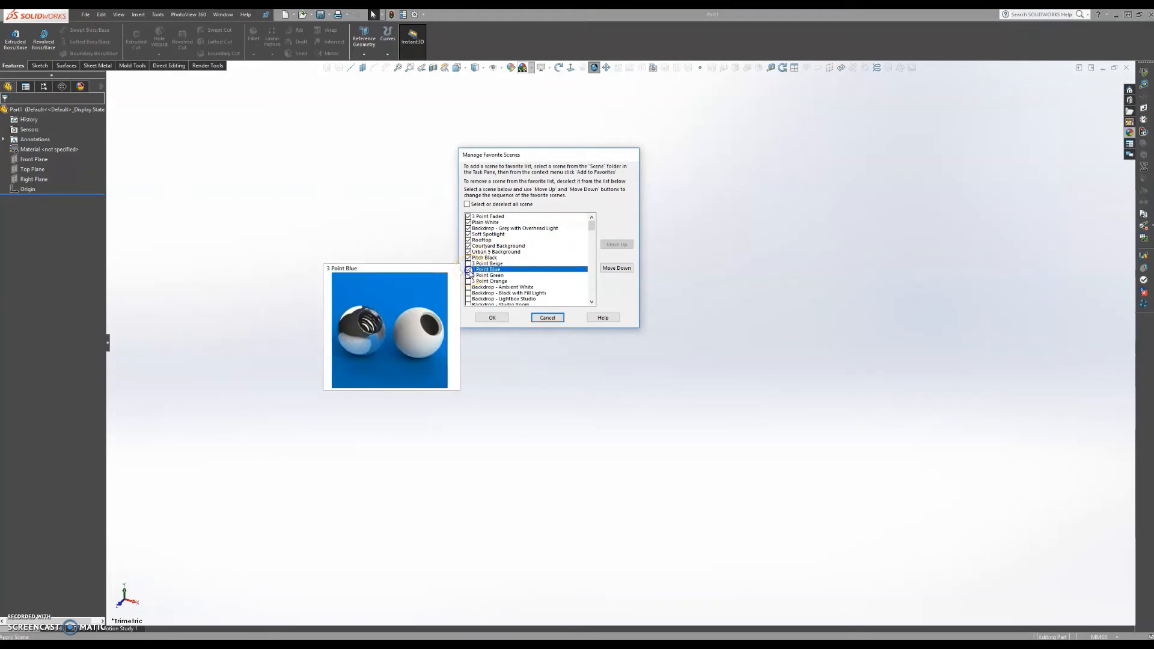
{"action": "left_click", "coordinate": [491, 318]}
- Apply the 3 Point Blue scene to the viewport and rotate the view to inspect the background
{"action": "left_click", "coordinate": [531, 68]}
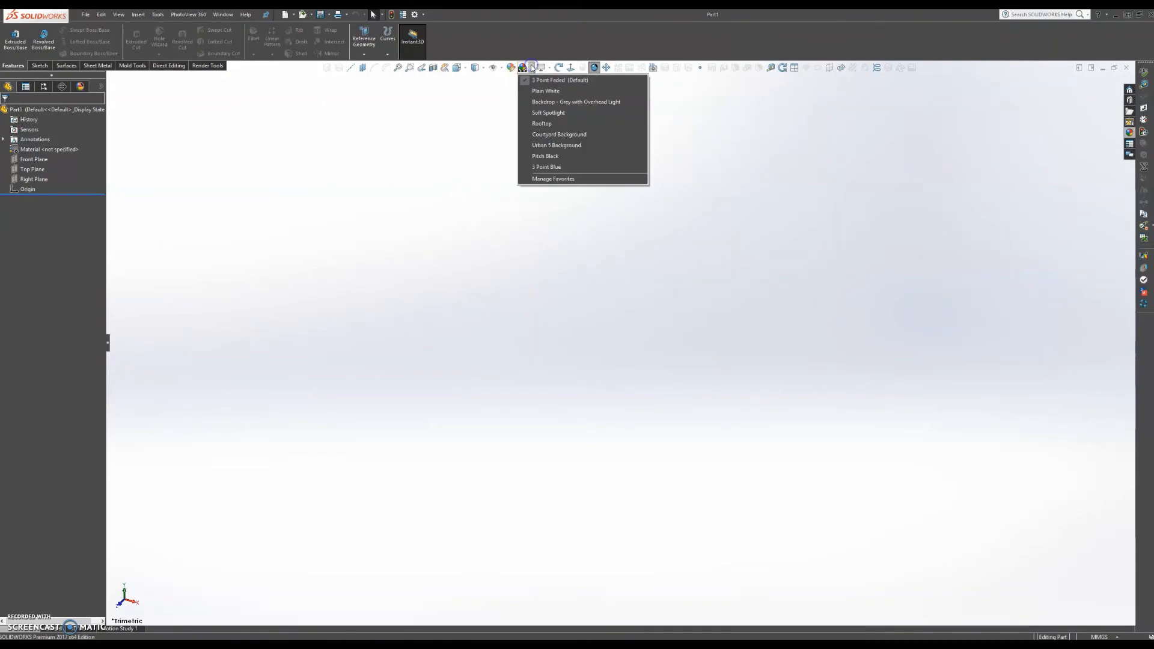
{"action": "left_click", "coordinate": [554, 167]}
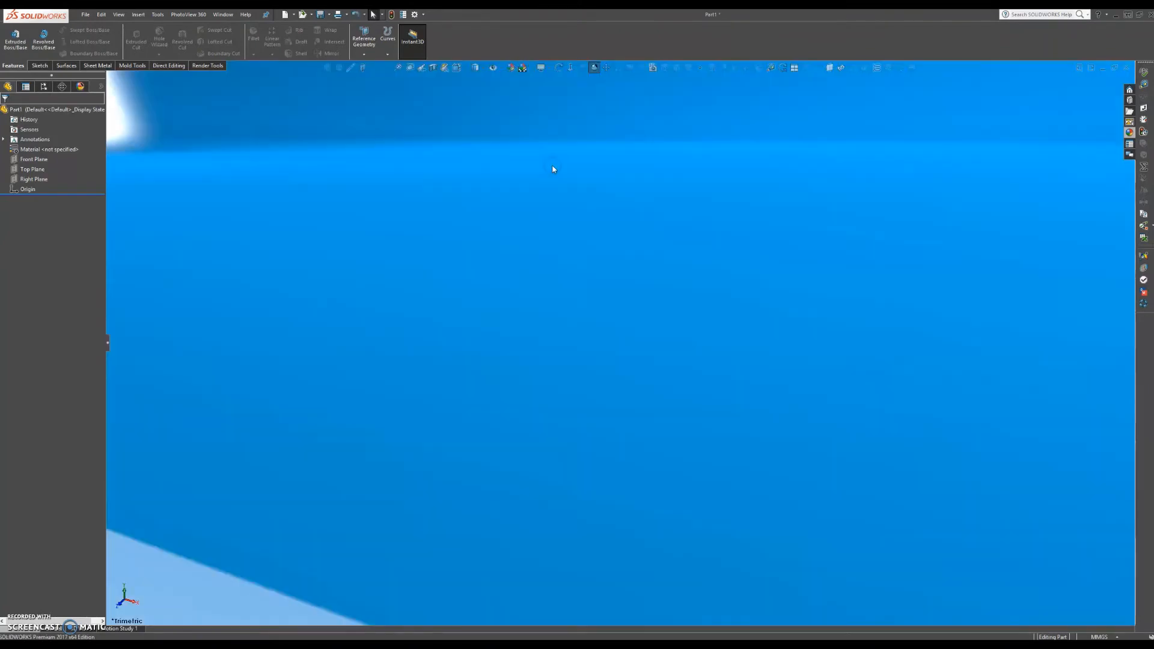
{"action": "middle_click_drag", "start_coordinate": [572, 214], "coordinate": [591, 150]}
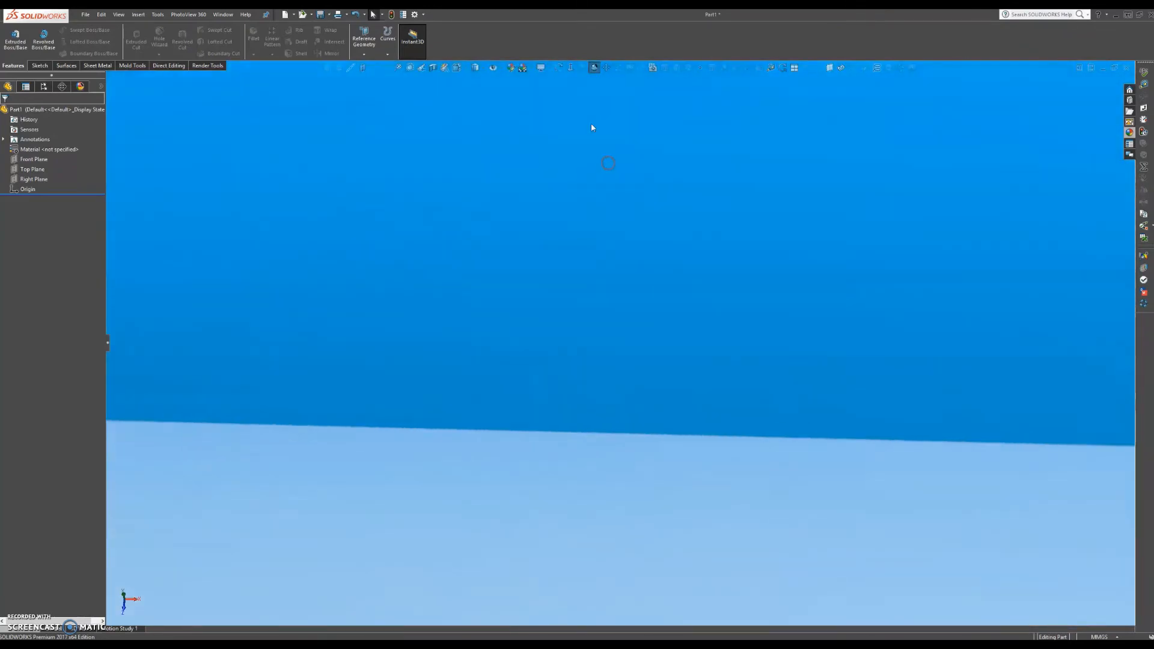
- Apply the Plain White scene to the viewport and leave the view rotation command
{"action": "left_click", "coordinate": [551, 71]}
{"action": "left_click", "coordinate": [527, 69]}
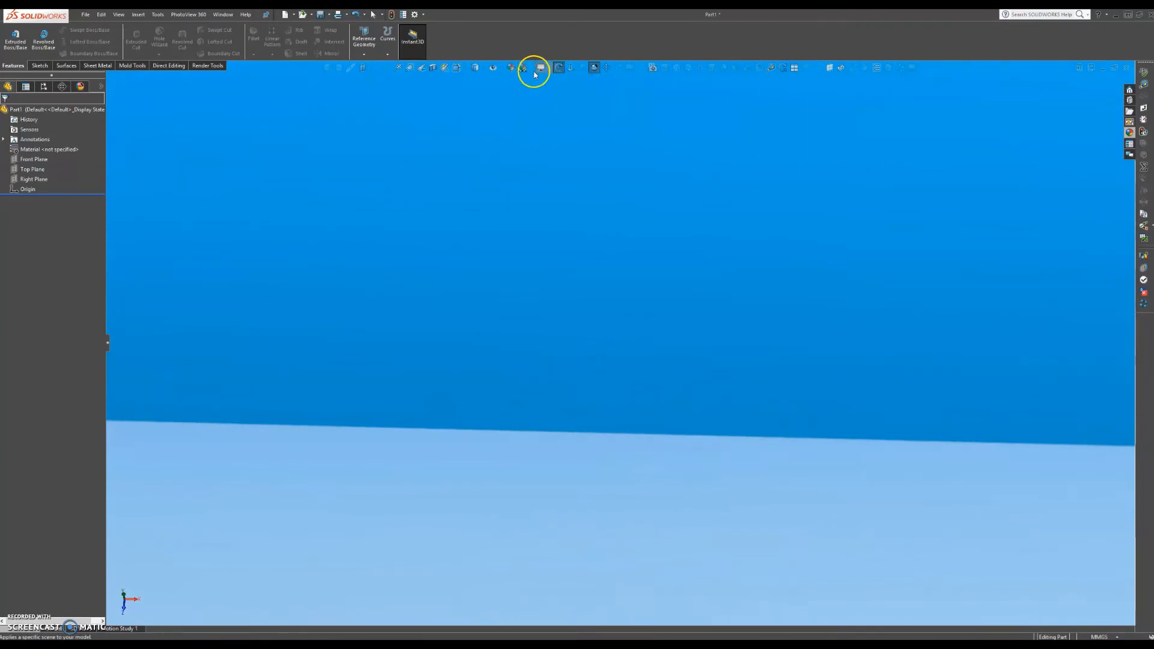
{"action": "mouse_move", "coordinate": [532, 69]}
{"action": "left_click", "coordinate": [539, 92]}
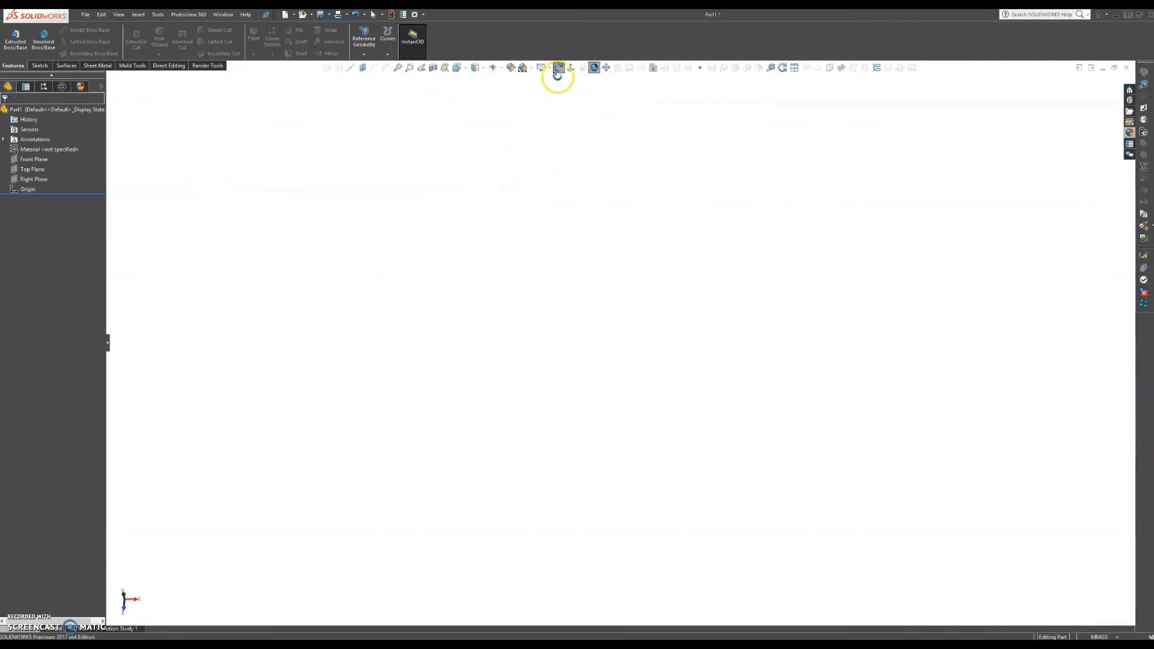
{"action": "left_click", "coordinate": [558, 69]}
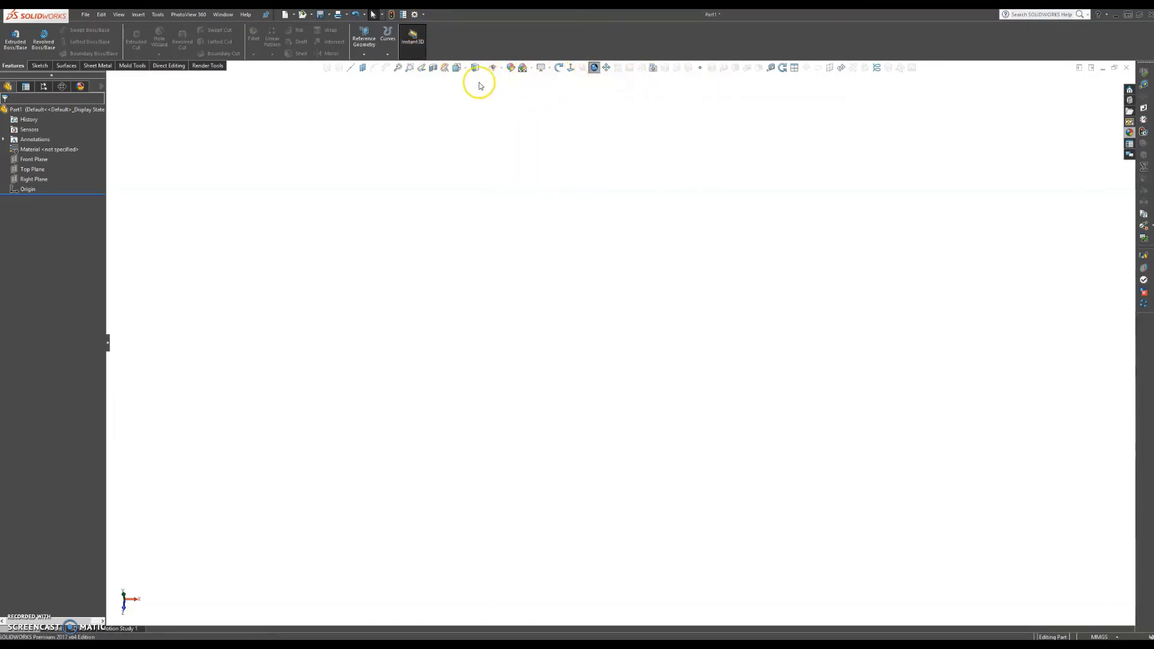
- Open the interface customization settings and examine the commands in the Weldments and View categories
{"action": "left_click", "coordinate": [424, 16]}
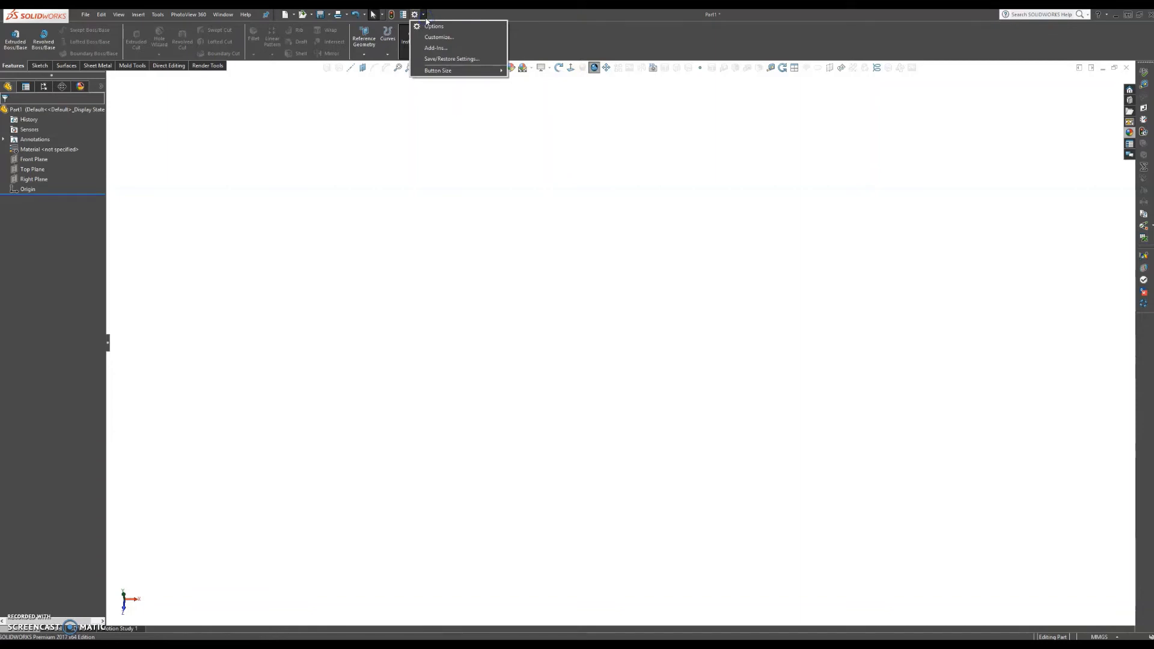
{"action": "left_click", "coordinate": [435, 27]}
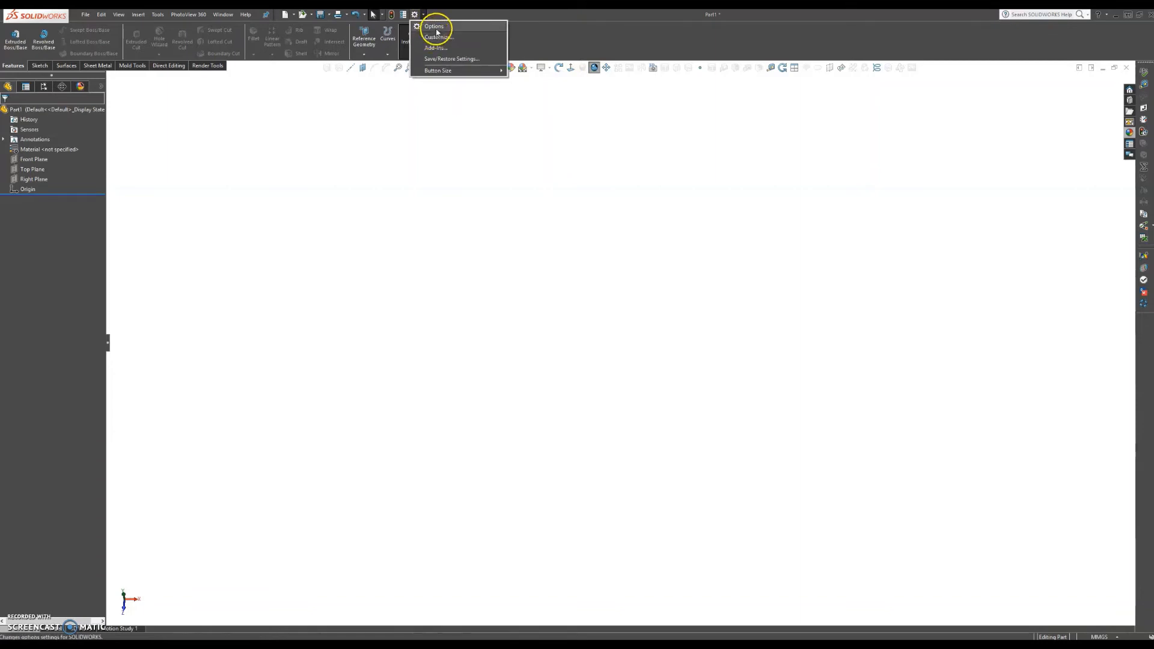
{"action": "left_click", "coordinate": [438, 35]}
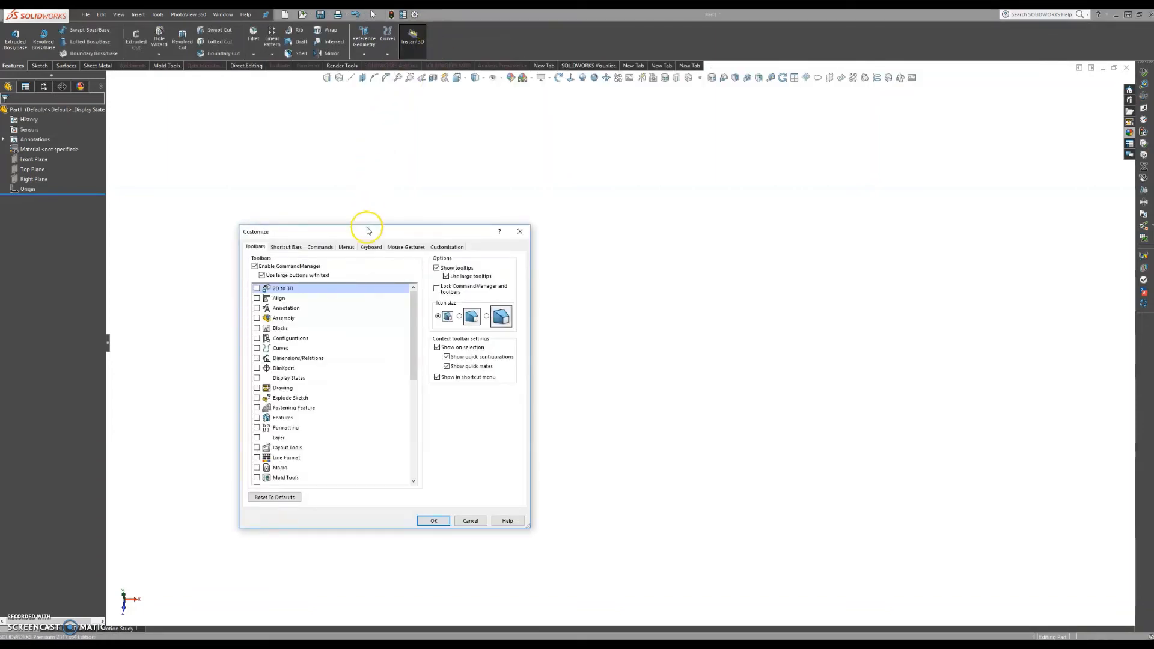
{"action": "left_click_drag", "start_coordinate": [368, 232], "coordinate": [489, 169]}
{"action": "left_click", "coordinate": [448, 185]}
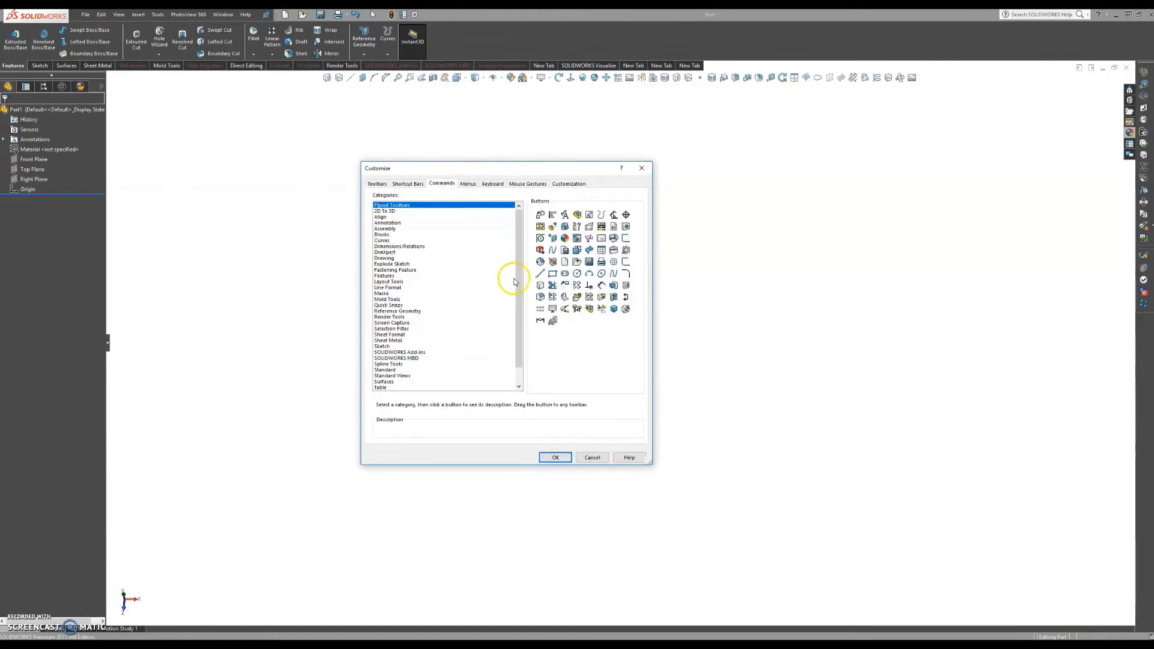
{"action": "left_click_drag", "start_coordinate": [519, 283], "coordinate": [517, 323]}
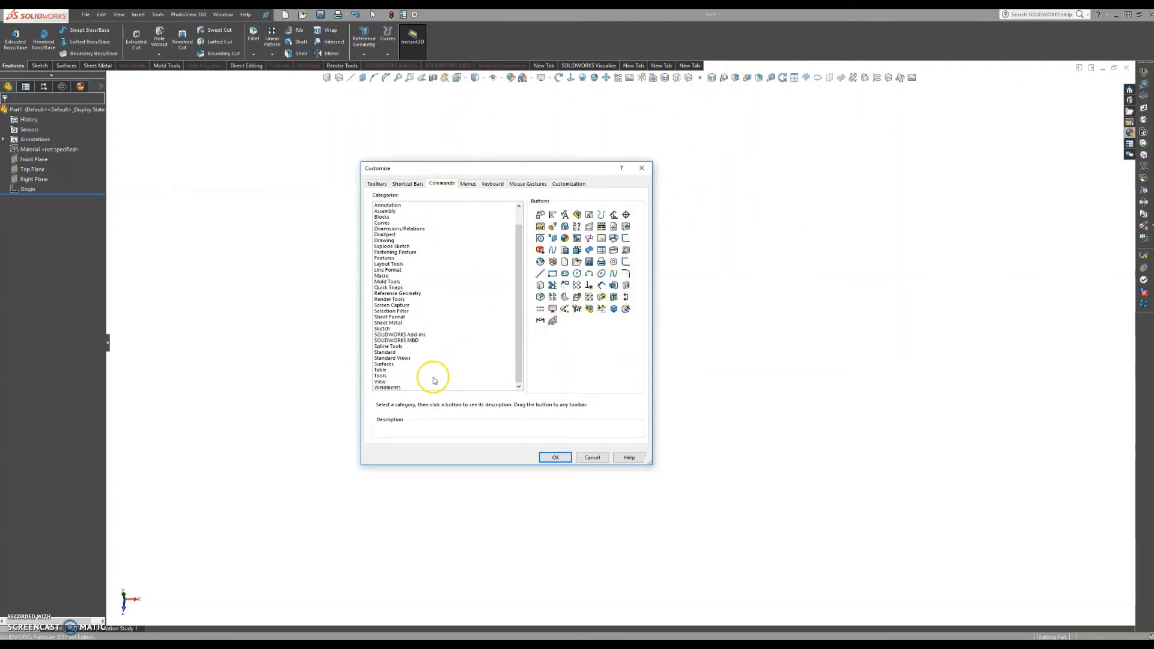
{"action": "left_click", "coordinate": [397, 387]}
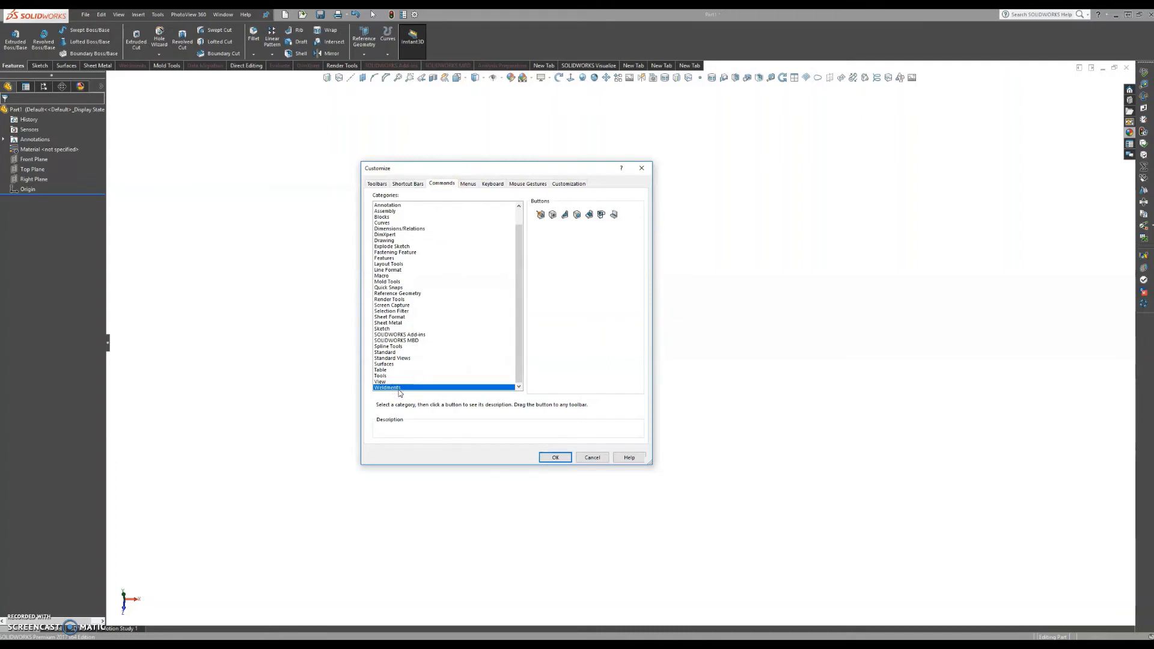
{"action": "left_click", "coordinate": [464, 381]}
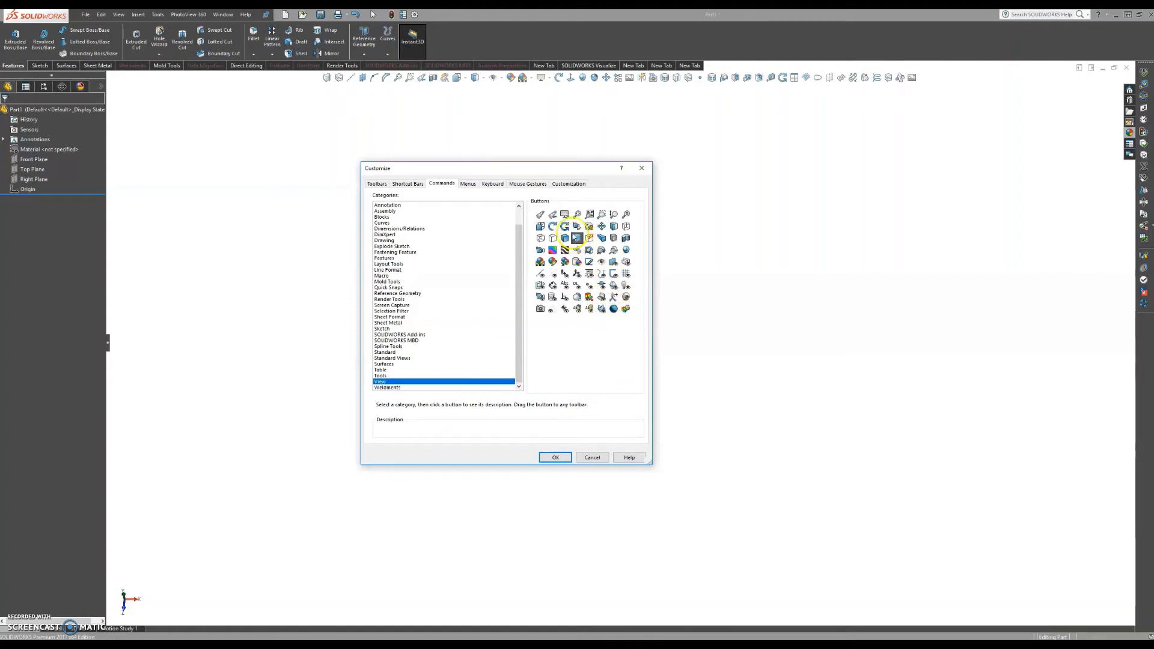
- Try adding the Rotate View command to the end of the heads-up view toolbar, and take it off again
{"action": "left_click", "coordinate": [553, 228]}
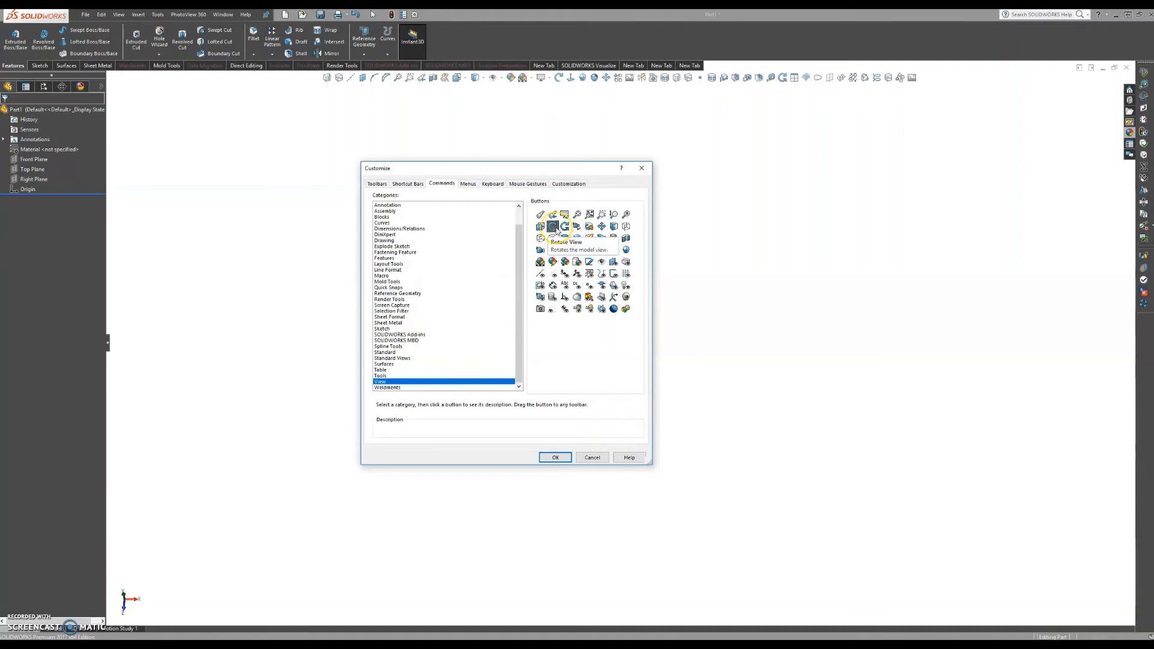
{"action": "left_click", "coordinate": [547, 227]}
{"action": "left_click", "coordinate": [553, 227]}
{"action": "left_click_drag", "start_coordinate": [553, 227], "coordinate": [950, 114]}
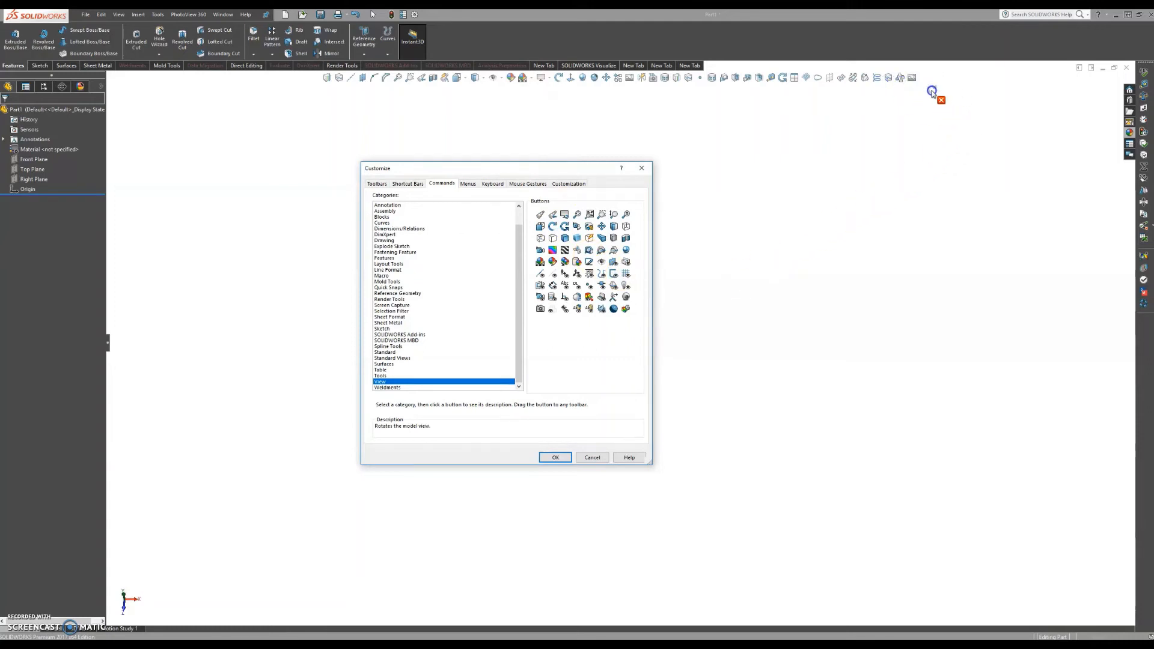
{"action": "left_click_drag", "start_coordinate": [932, 75], "coordinate": [569, 346]}
{"action": "left_click", "coordinate": [793, 291]}
- Examine the commands in the Tools, View, Surfaces and Standard Views categories, including Normal To
{"action": "key", "text": "Up"}
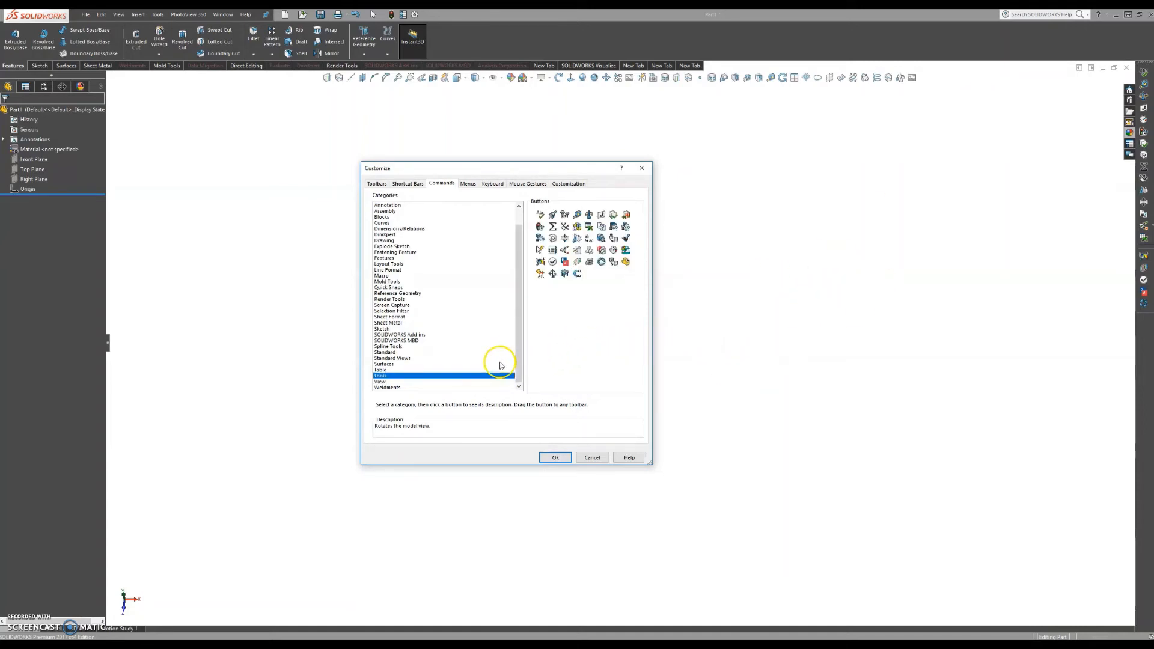
{"action": "key", "text": "Down"}
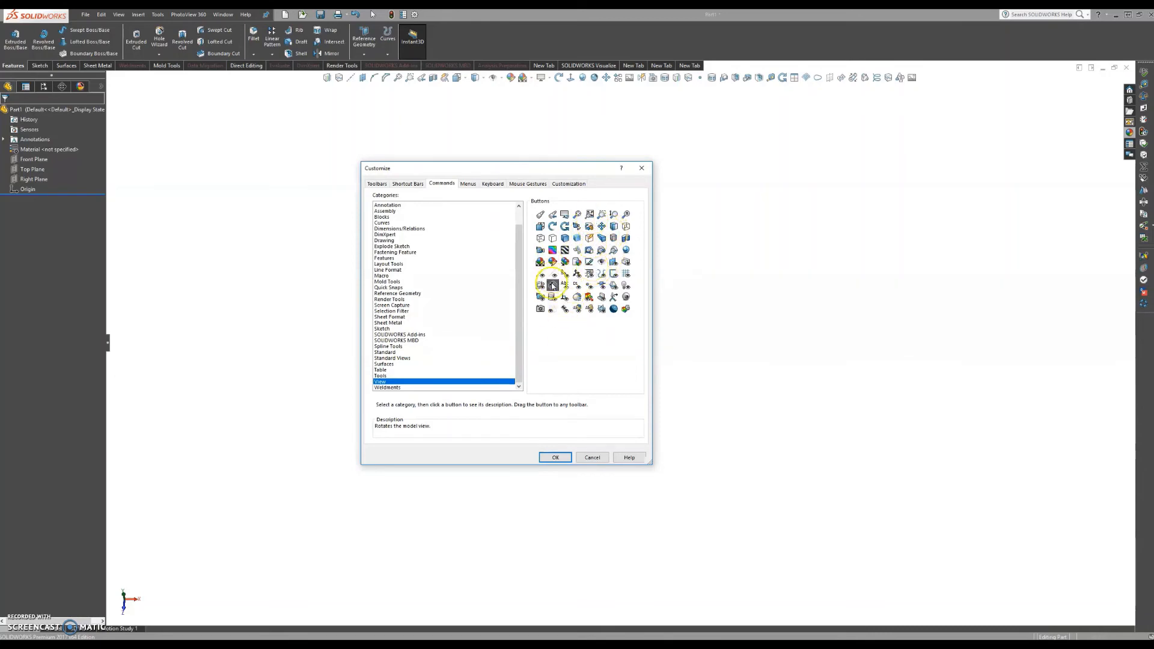
{"action": "key", "text": "Up"}
{"action": "key", "text": "Up"}
{"action": "key", "text": "Up"}
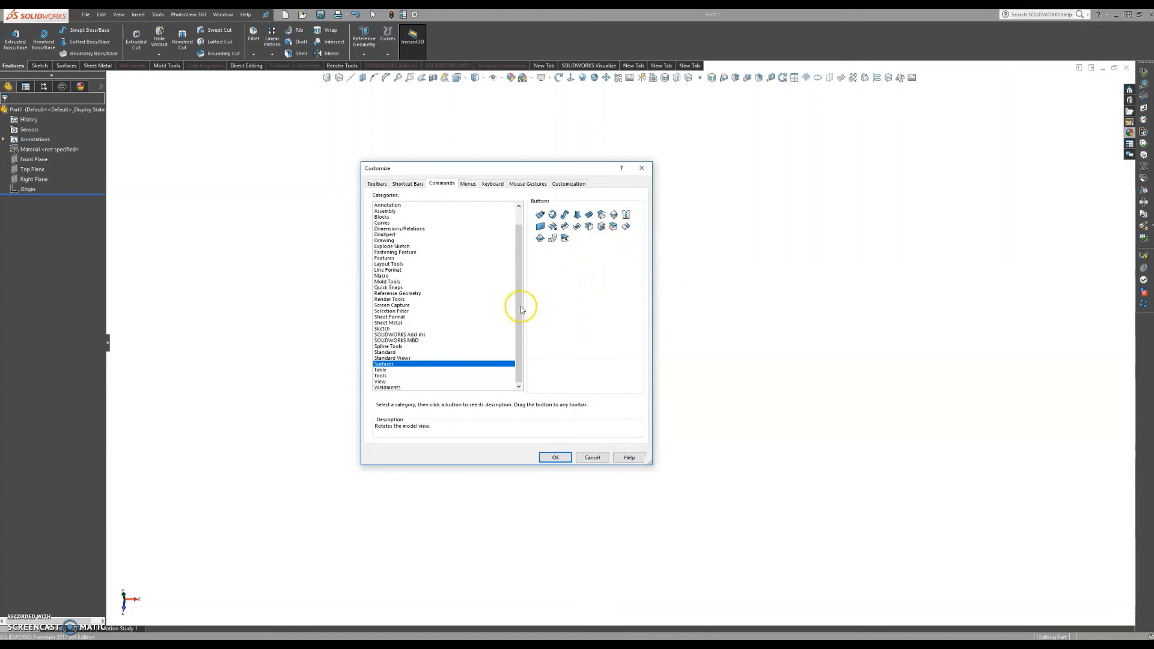
{"action": "key", "text": "Up"}
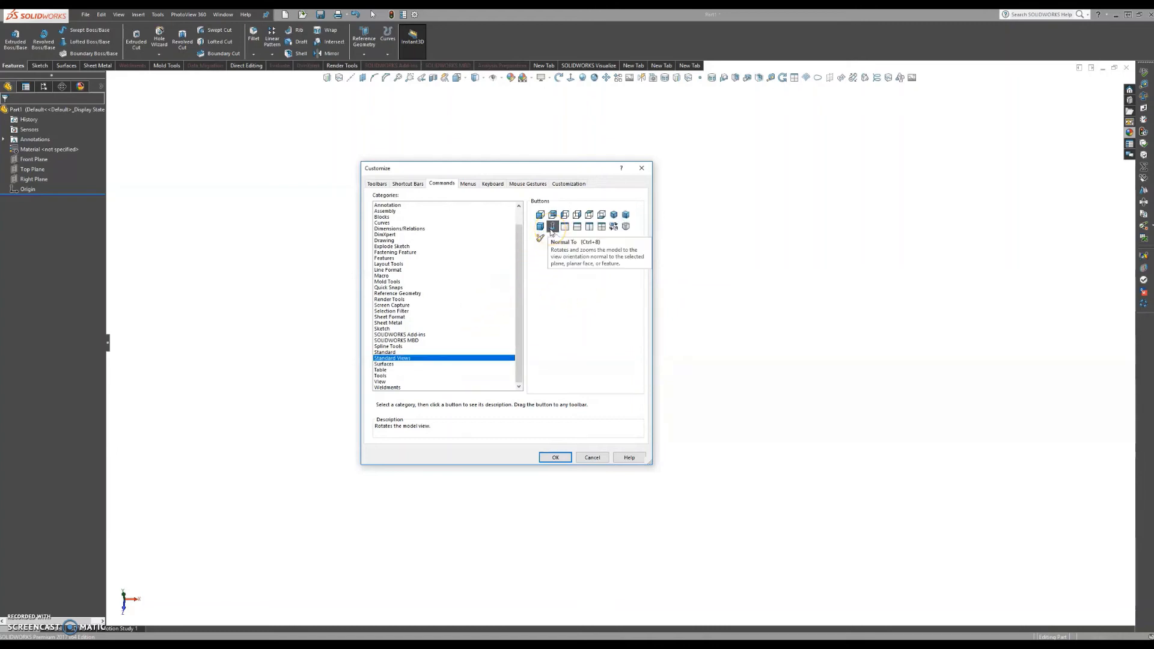
{"action": "left_click_drag", "start_coordinate": [551, 231], "coordinate": [566, 78]}
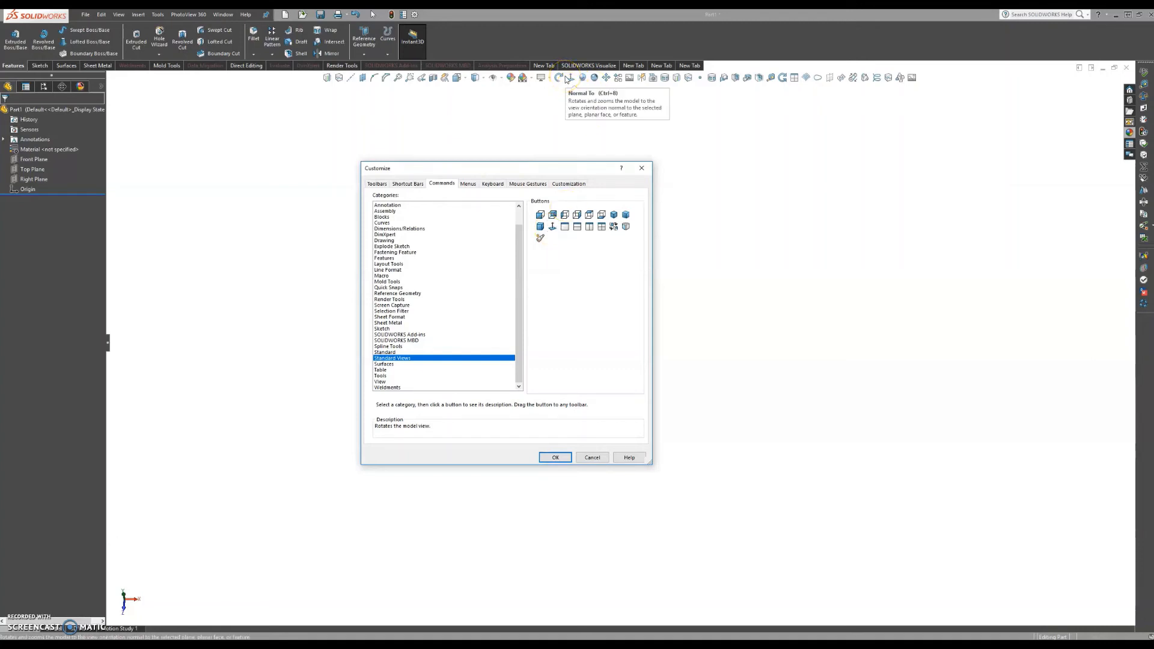
{"action": "left_click", "coordinate": [553, 227]}
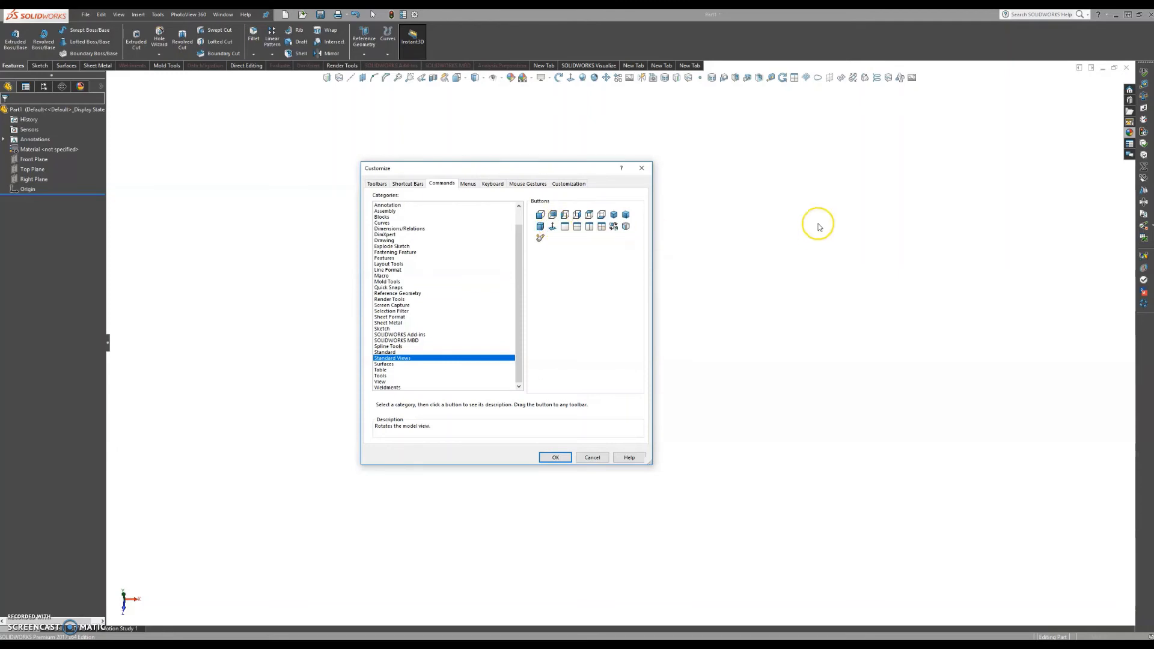
- Examine the commands in the Standard, Spline Tools, SOLIDWORKS Add-ins and Sketch categories
{"action": "key", "text": "Up"}
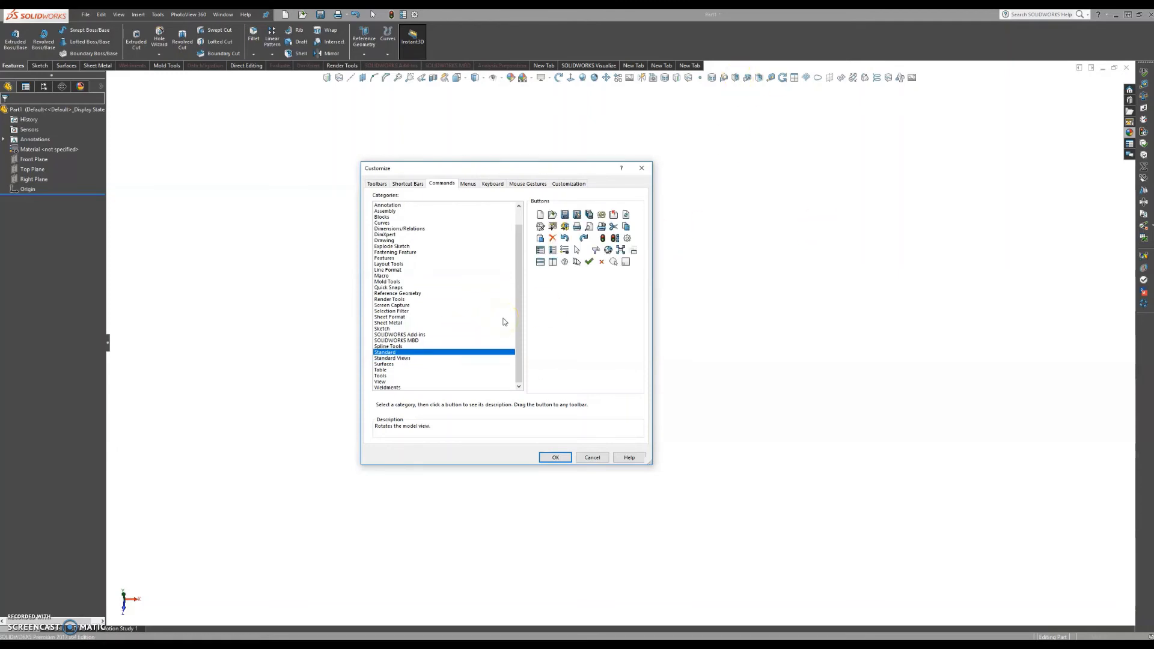
{"action": "key", "text": "Up"}
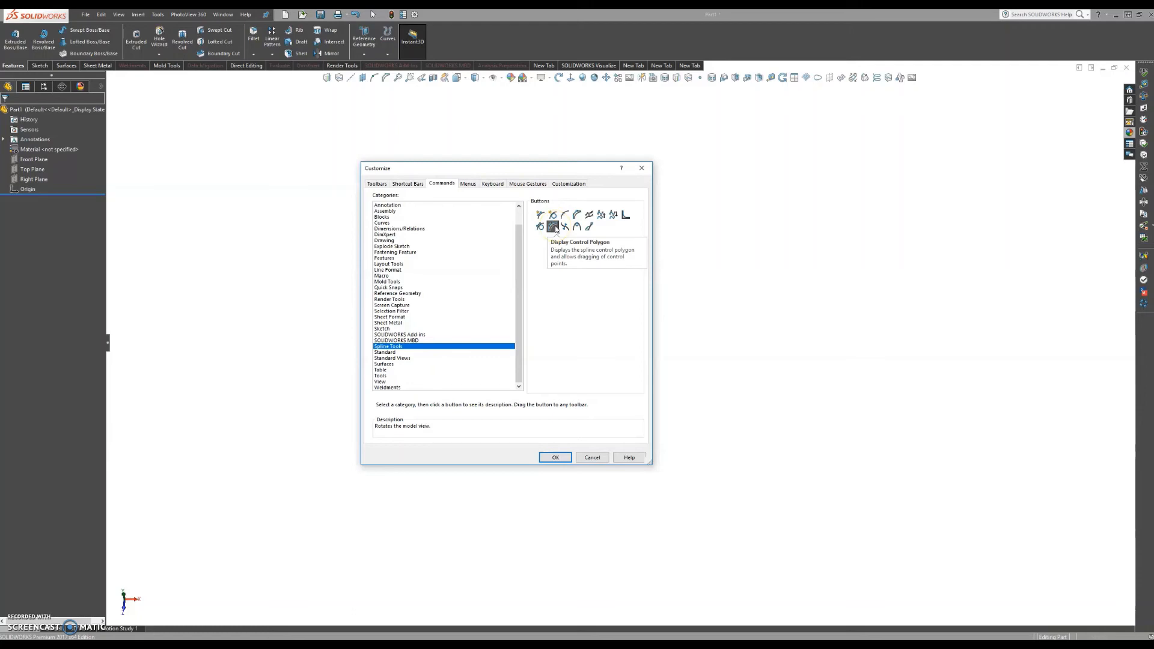
{"action": "key", "text": "Up"}
{"action": "key", "text": "Up"}
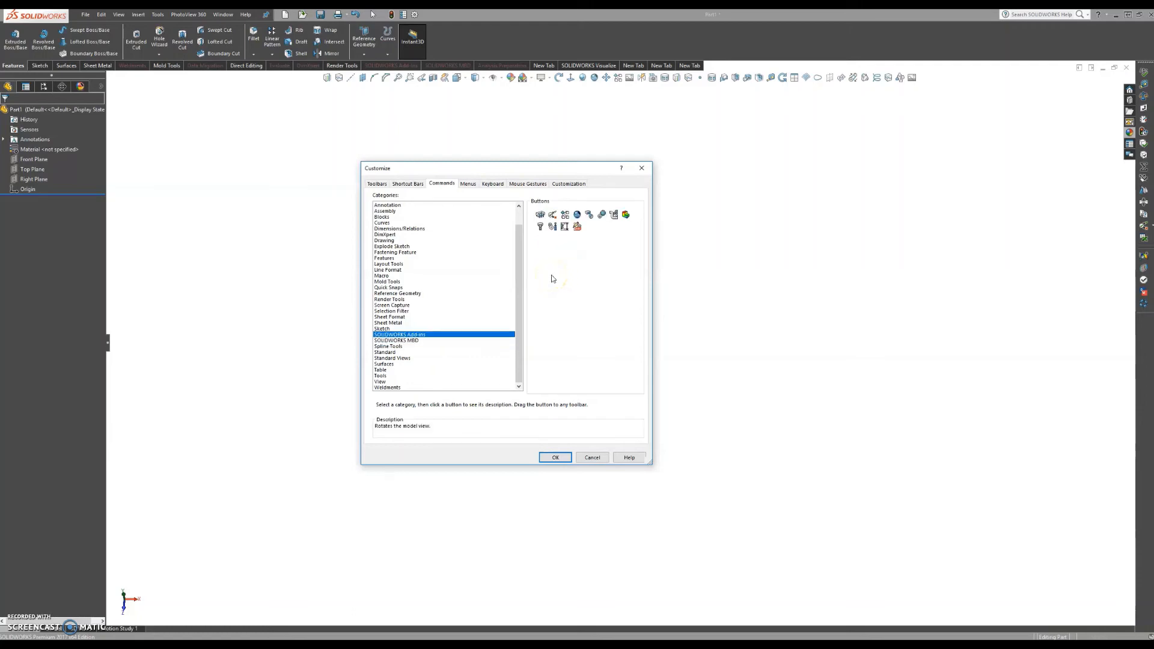
{"action": "key", "text": "Up"}
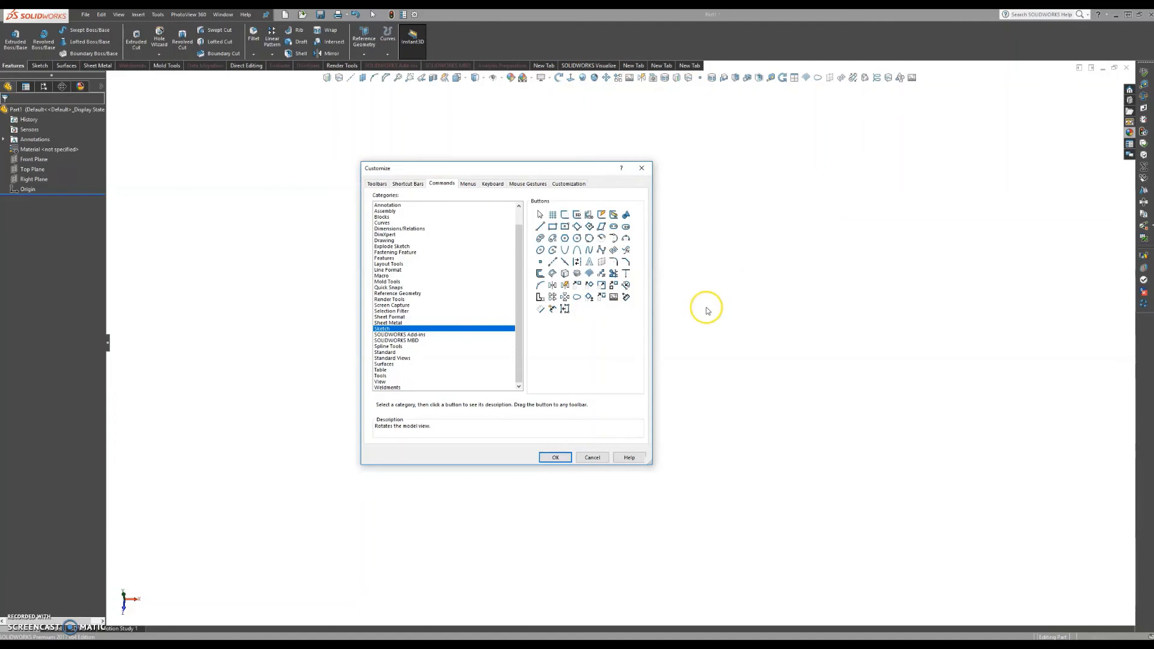
- Look through the command categories from Sheet Metal up to Render Tools
{"action": "key", "text": "Up"}
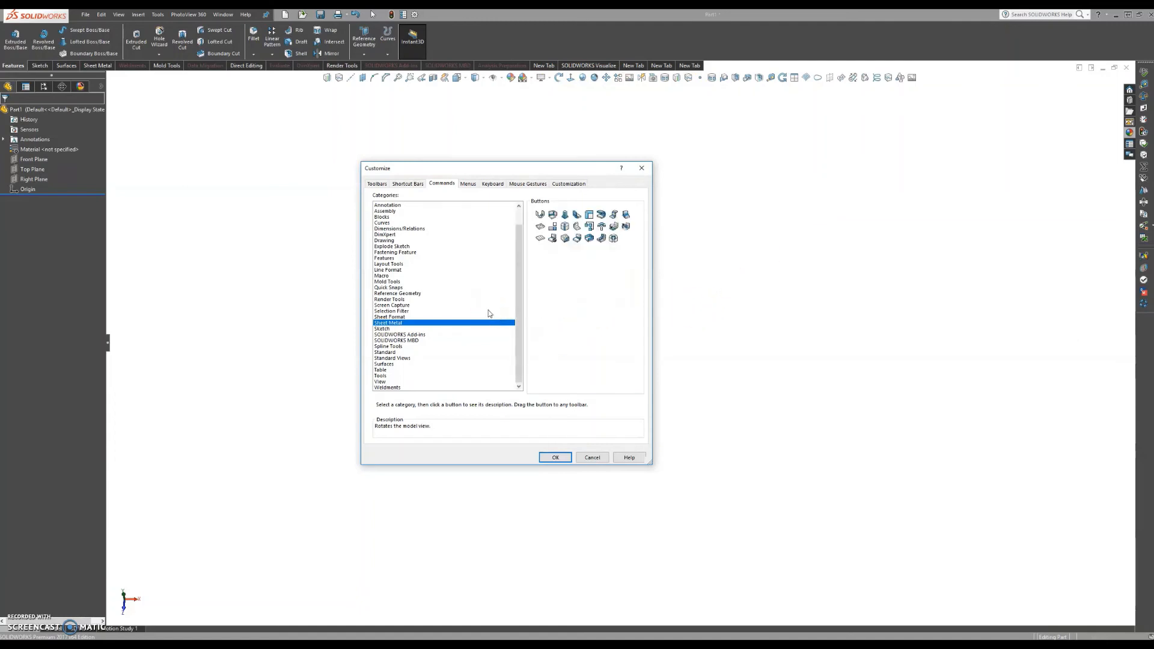
{"action": "key", "text": "Up"}
{"action": "key", "text": "Up"}
{"action": "key", "text": "Up"}
{"action": "key", "text": "Up"}
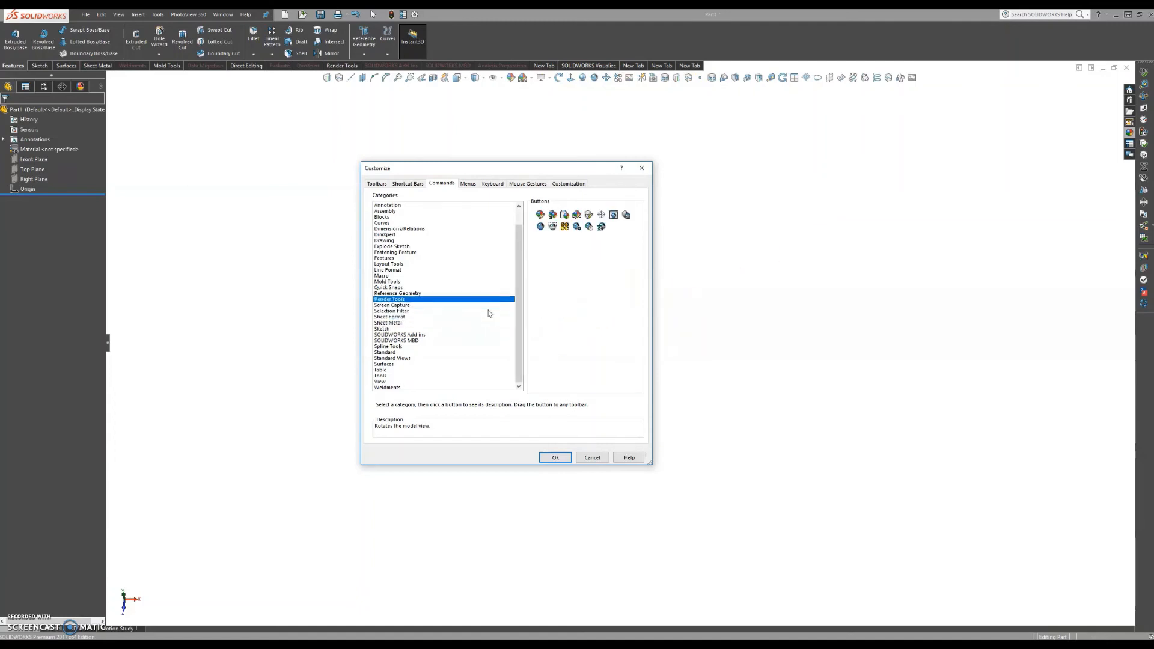
- Examine the commands in the Reference Geometry category, including Plane
{"action": "key", "text": "Up"}
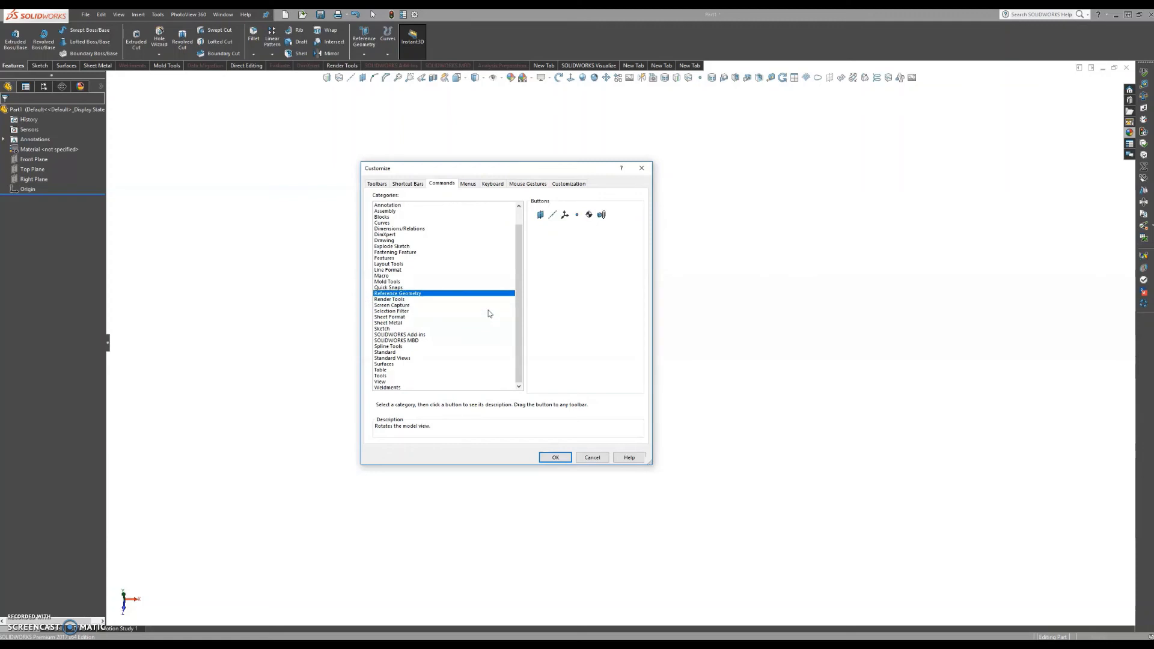
{"action": "left_click", "coordinate": [545, 221]}
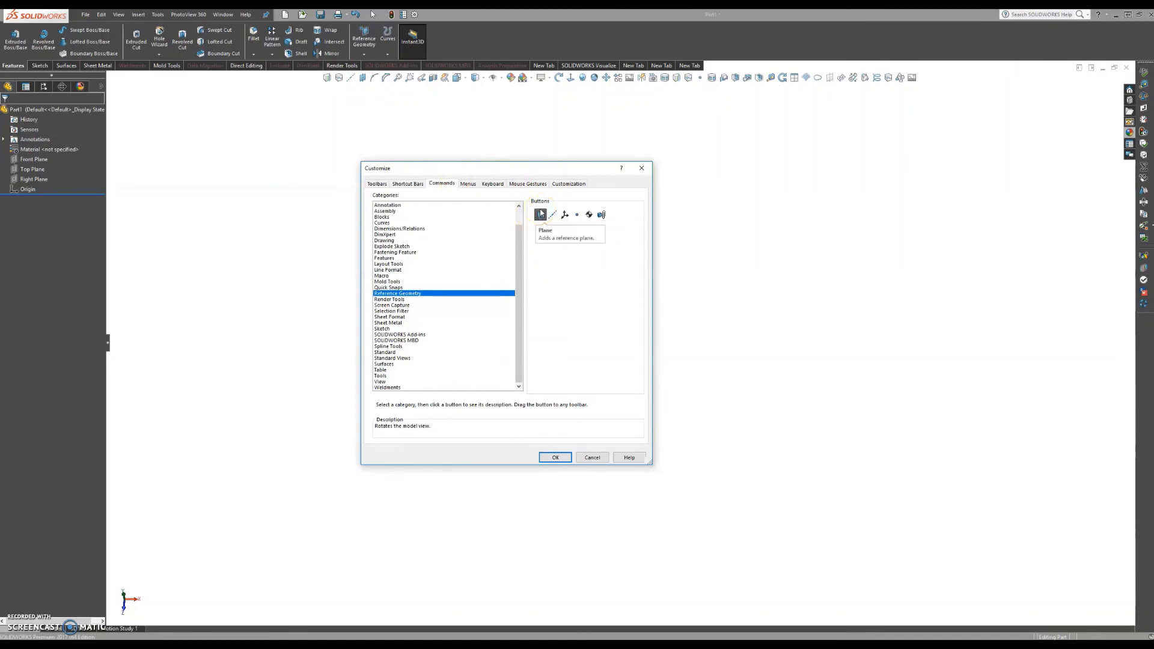
{"action": "left_click", "coordinate": [565, 218]}
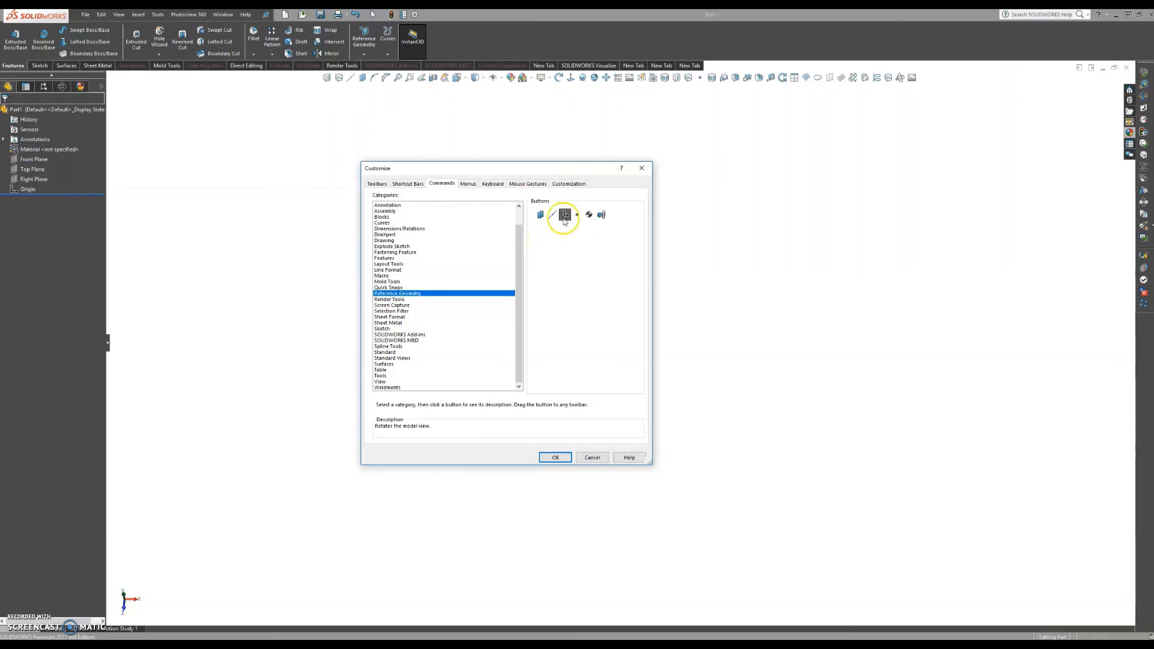
{"action": "left_click", "coordinate": [554, 217]}
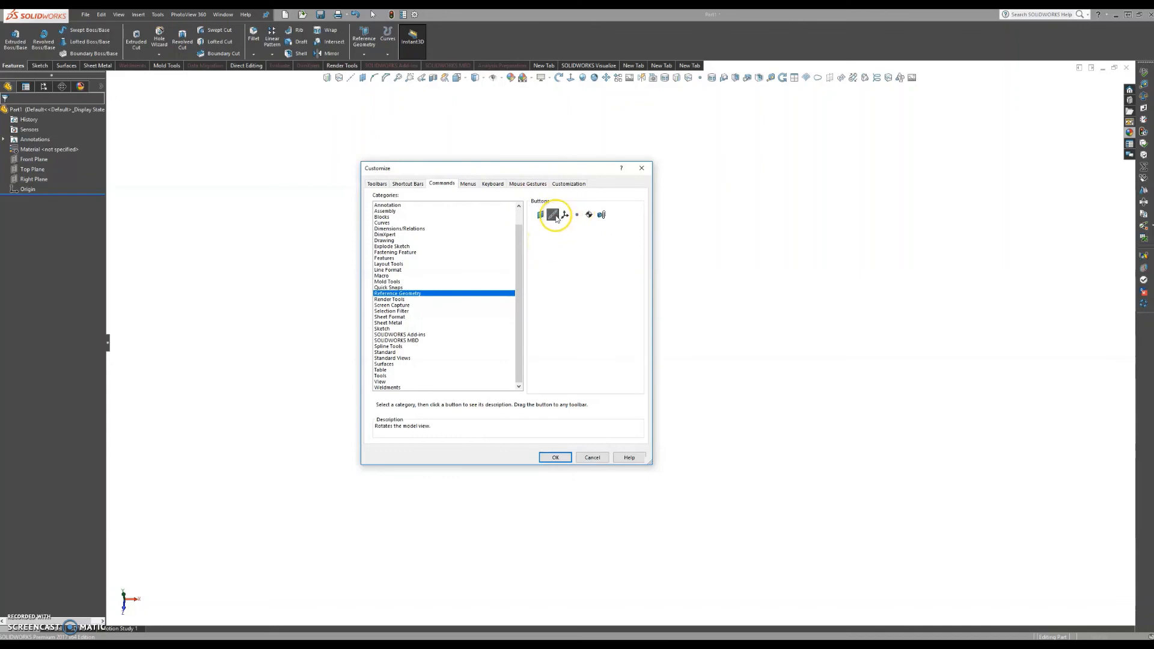
- Look through the command categories from Mold Tools and Layout Tools up to Drawing
{"action": "key", "text": "Up"}
{"action": "key", "text": "Up"}
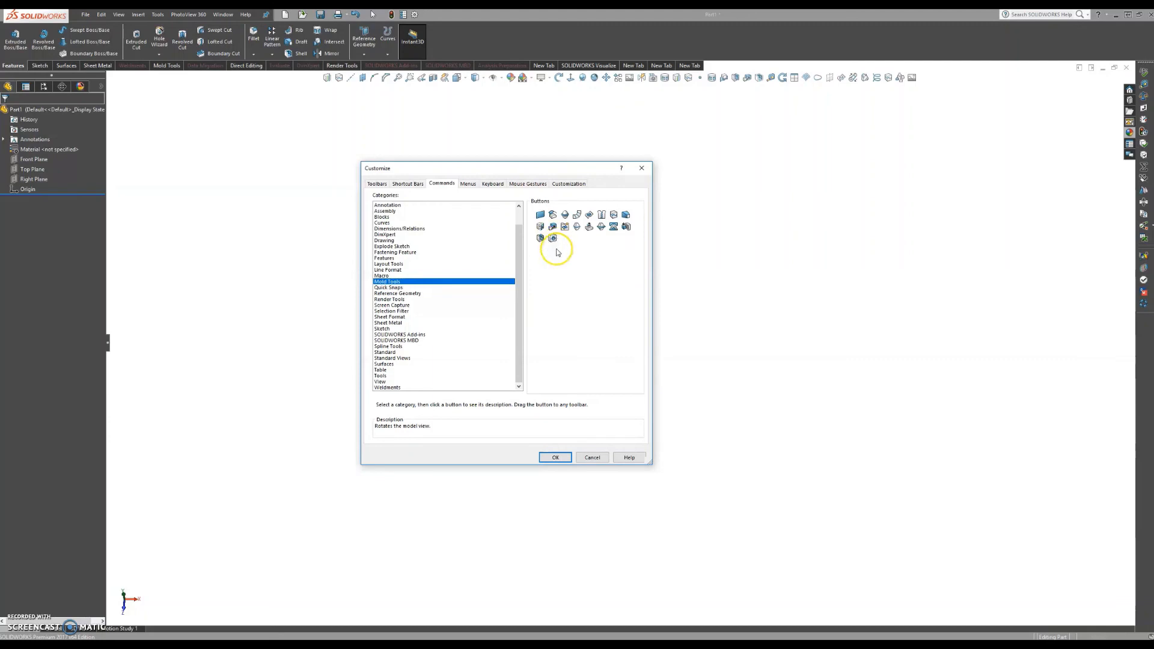
{"action": "key", "text": "Up"}
{"action": "key", "text": "Up"}
{"action": "key", "text": "Up"}
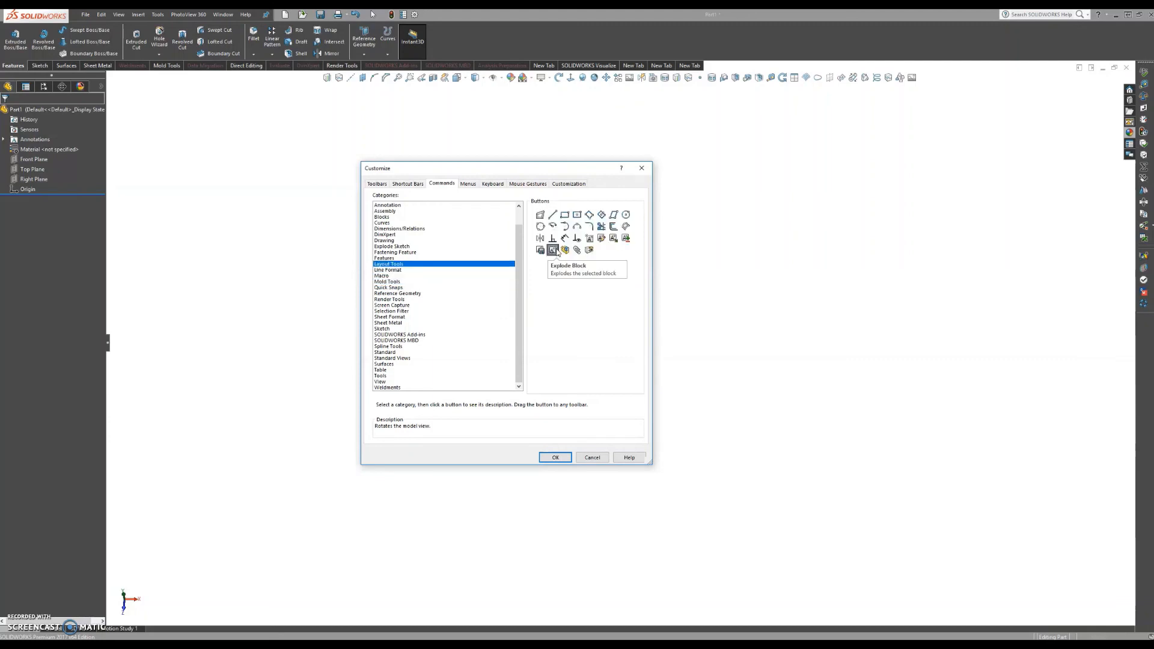
{"action": "key", "text": "Up"}
{"action": "key", "text": "Up"}
{"action": "key", "text": "Up"}
{"action": "key", "text": "Up"}
{"action": "key", "text": "Up"}
{"action": "key", "text": "Up"}
{"action": "key", "text": "Up"}
{"action": "key", "text": "Up"}
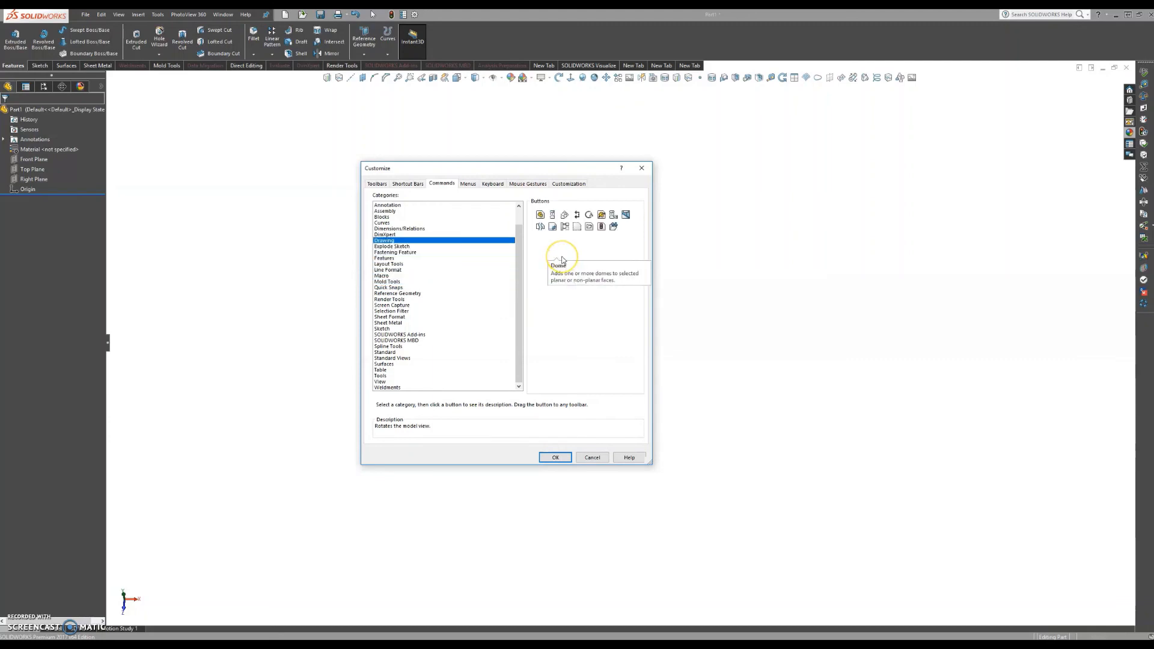
- Examine Helix and Spiral, Split Line and Project Curve in the Curves category, and close the customization settings with the changes accepted
{"action": "key", "text": "Down"}
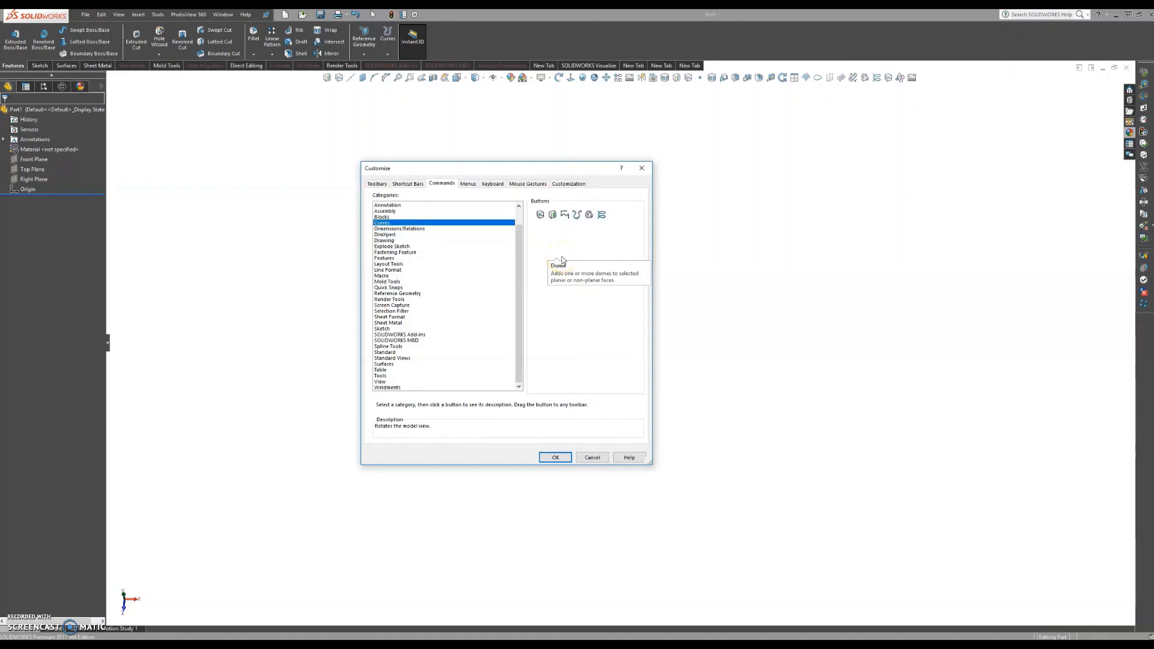
{"action": "left_click", "coordinate": [589, 214]}
{"action": "left_click", "coordinate": [601, 215]}
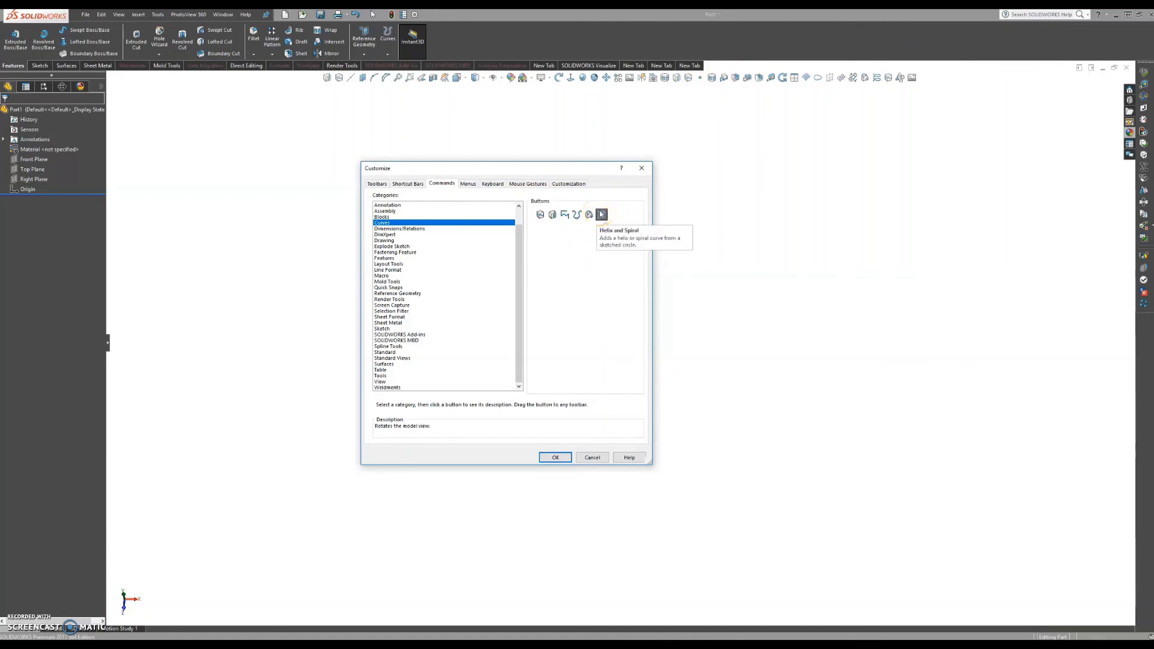
{"action": "left_click", "coordinate": [540, 215]}
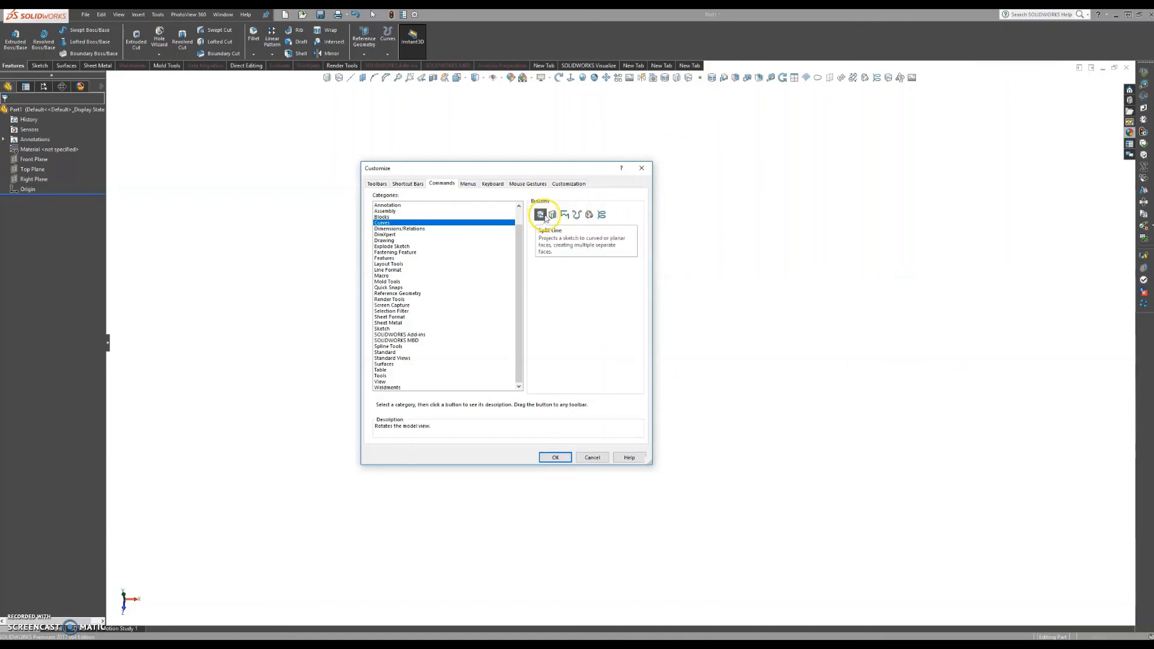
{"action": "left_click", "coordinate": [550, 217]}
{"action": "left_click", "coordinate": [540, 215]}
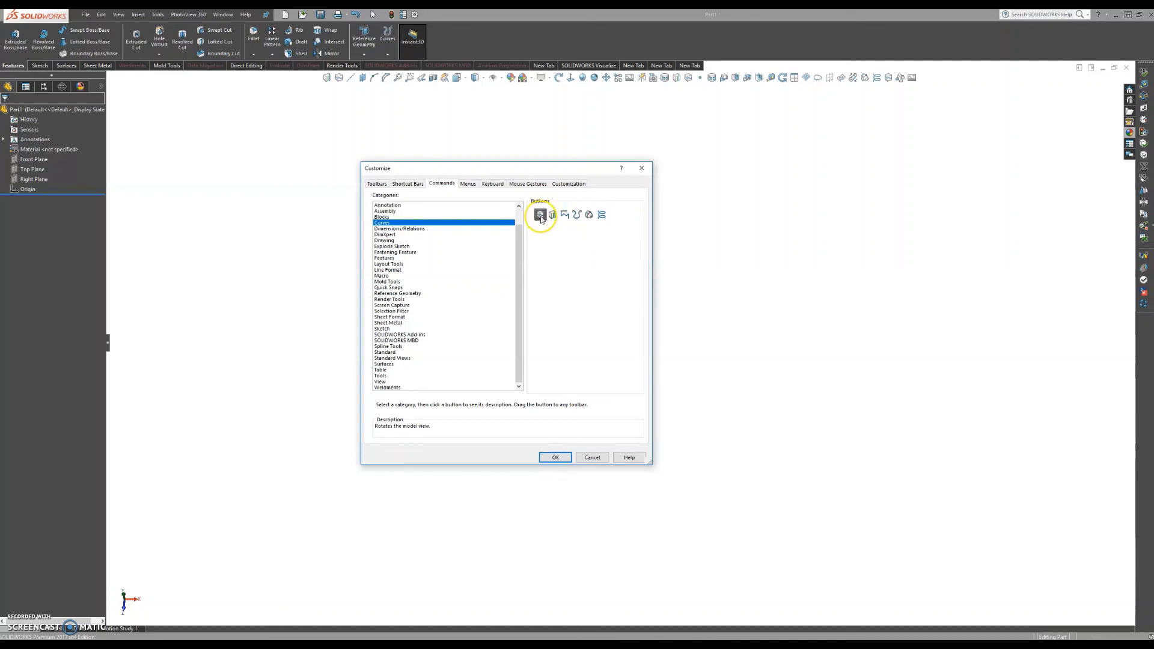
{"action": "left_click", "coordinate": [553, 217]}
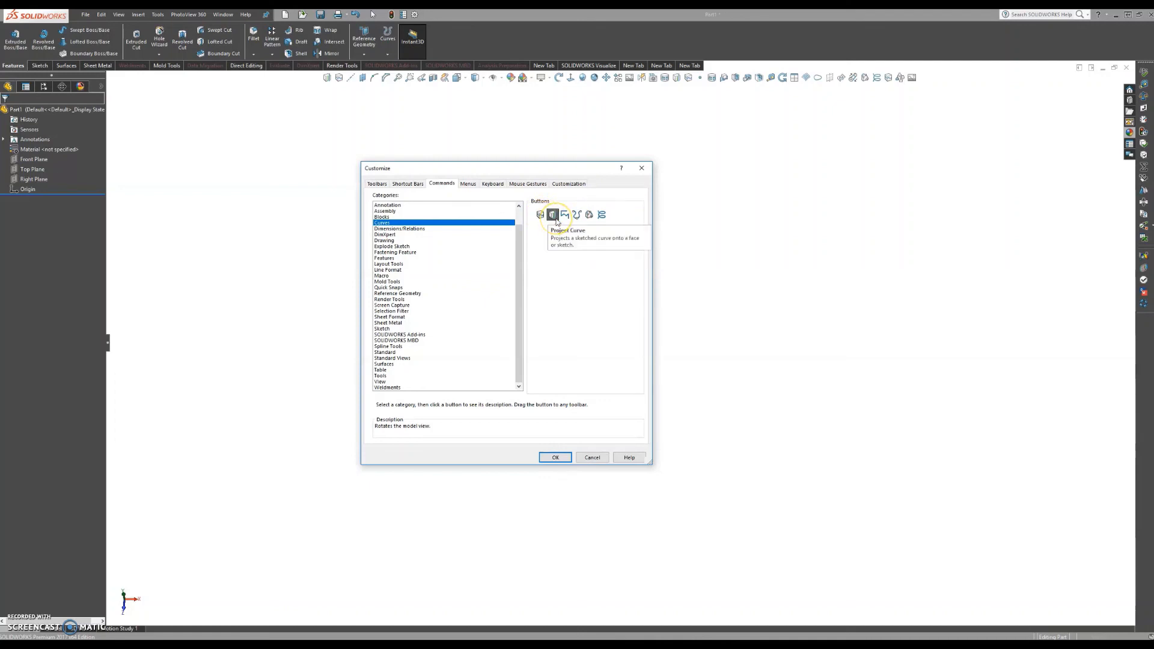
{"action": "left_click", "coordinate": [541, 215]}
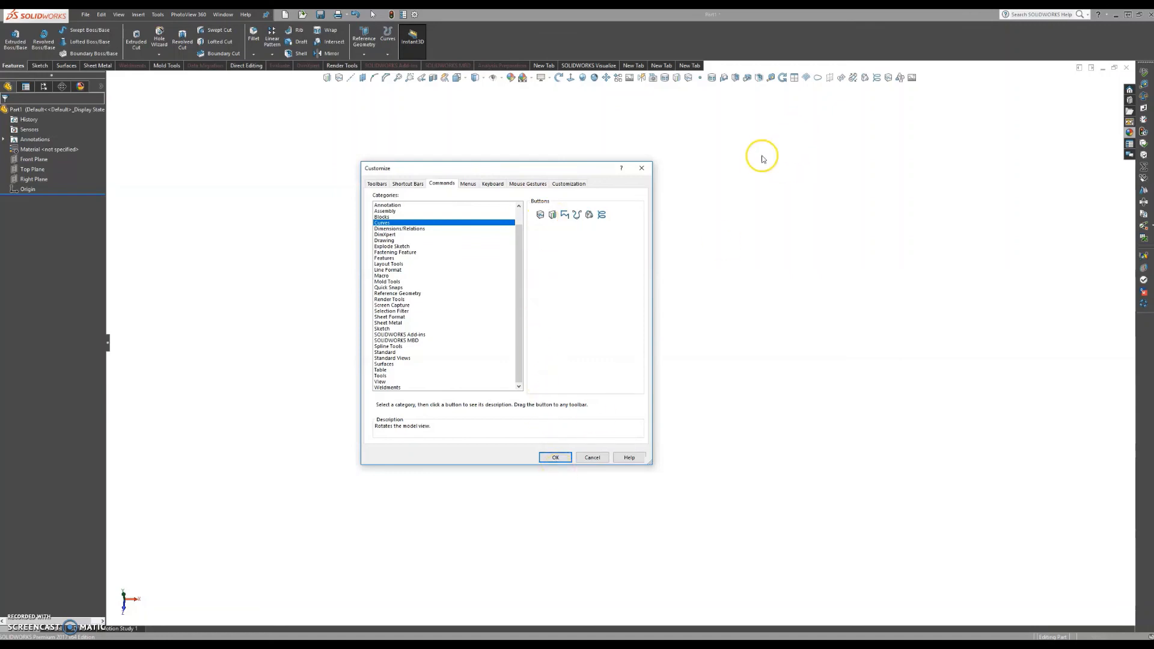
{"action": "left_click", "coordinate": [550, 457]}
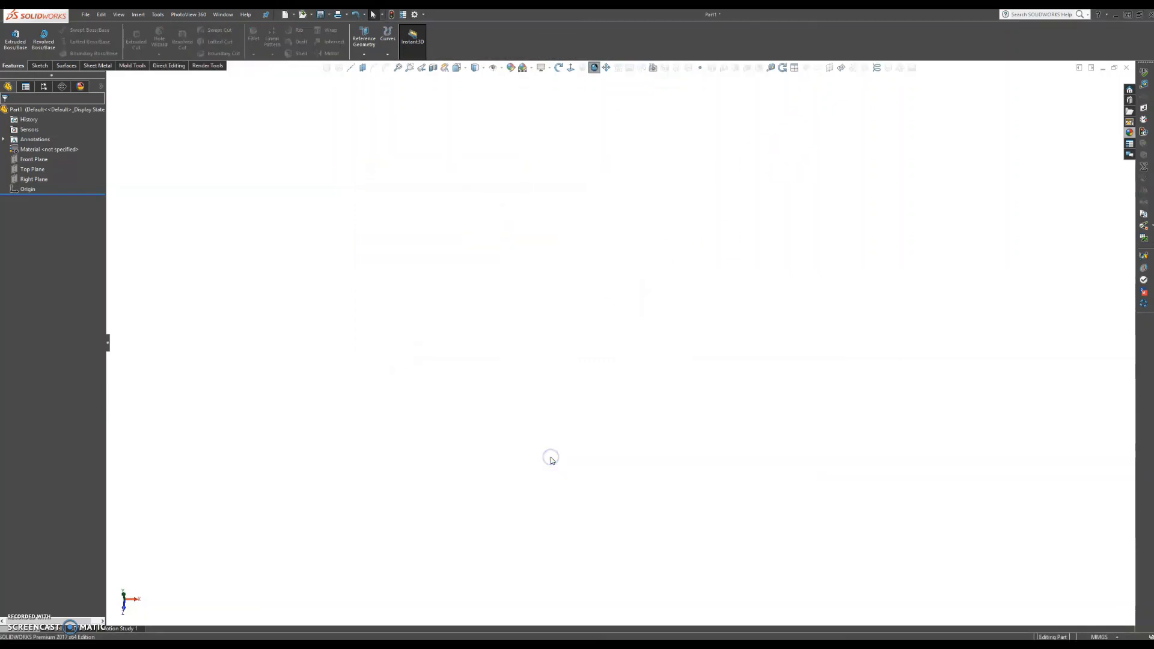